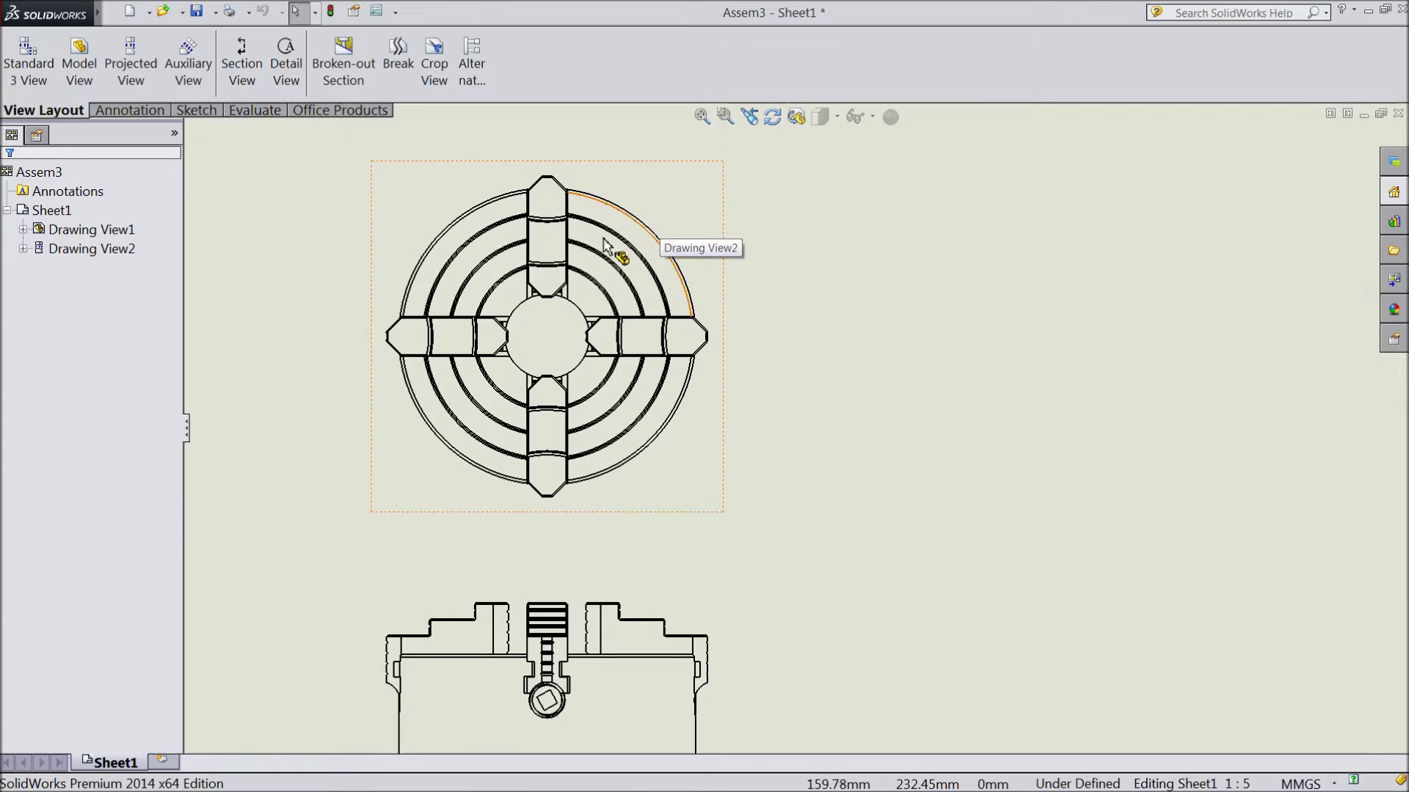
scroll(723, 220, "down", 2)
scroll(686, 252, "down", 2)
scroll(596, 336, "down", 2)
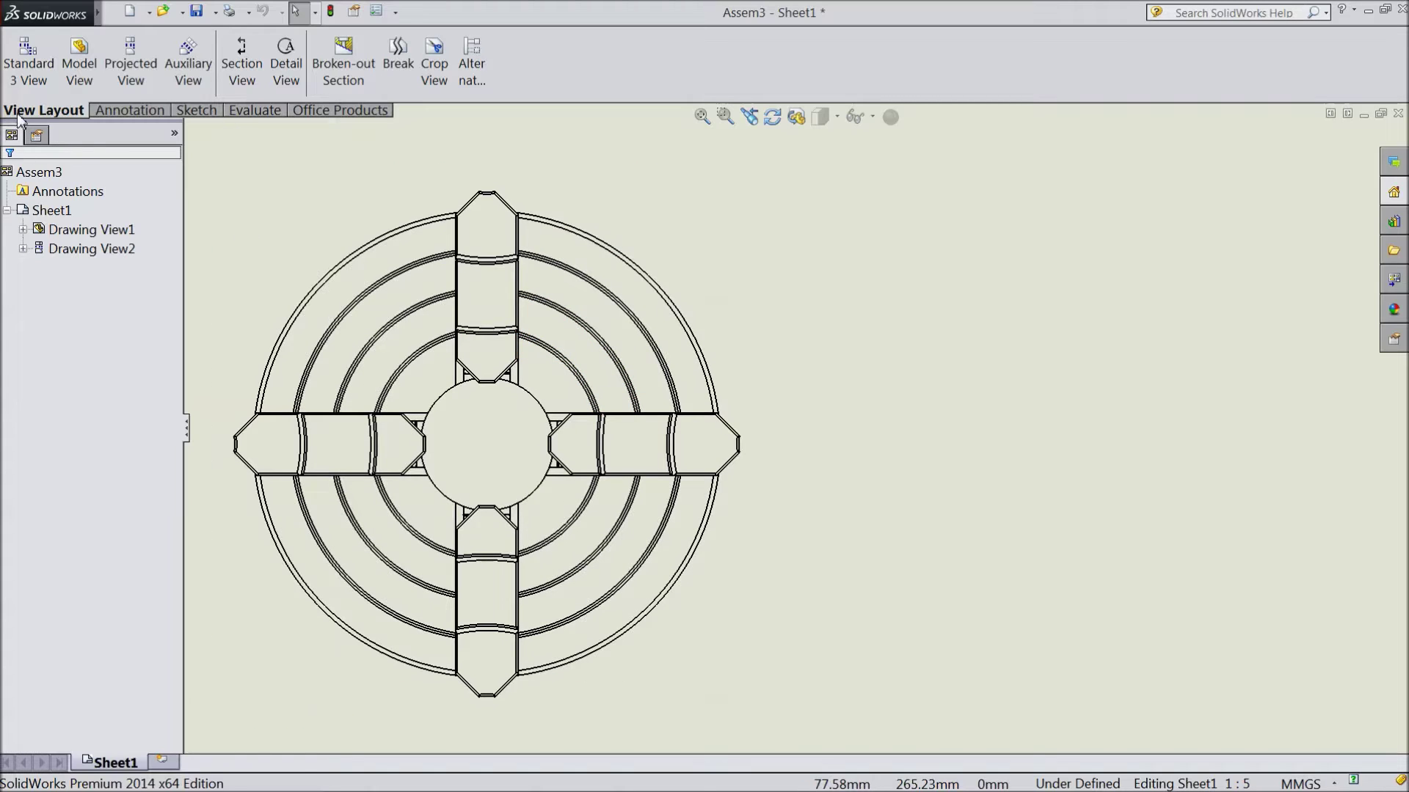
- Start a new section view of the chuck's front view from View Layout
left_click(252, 74)
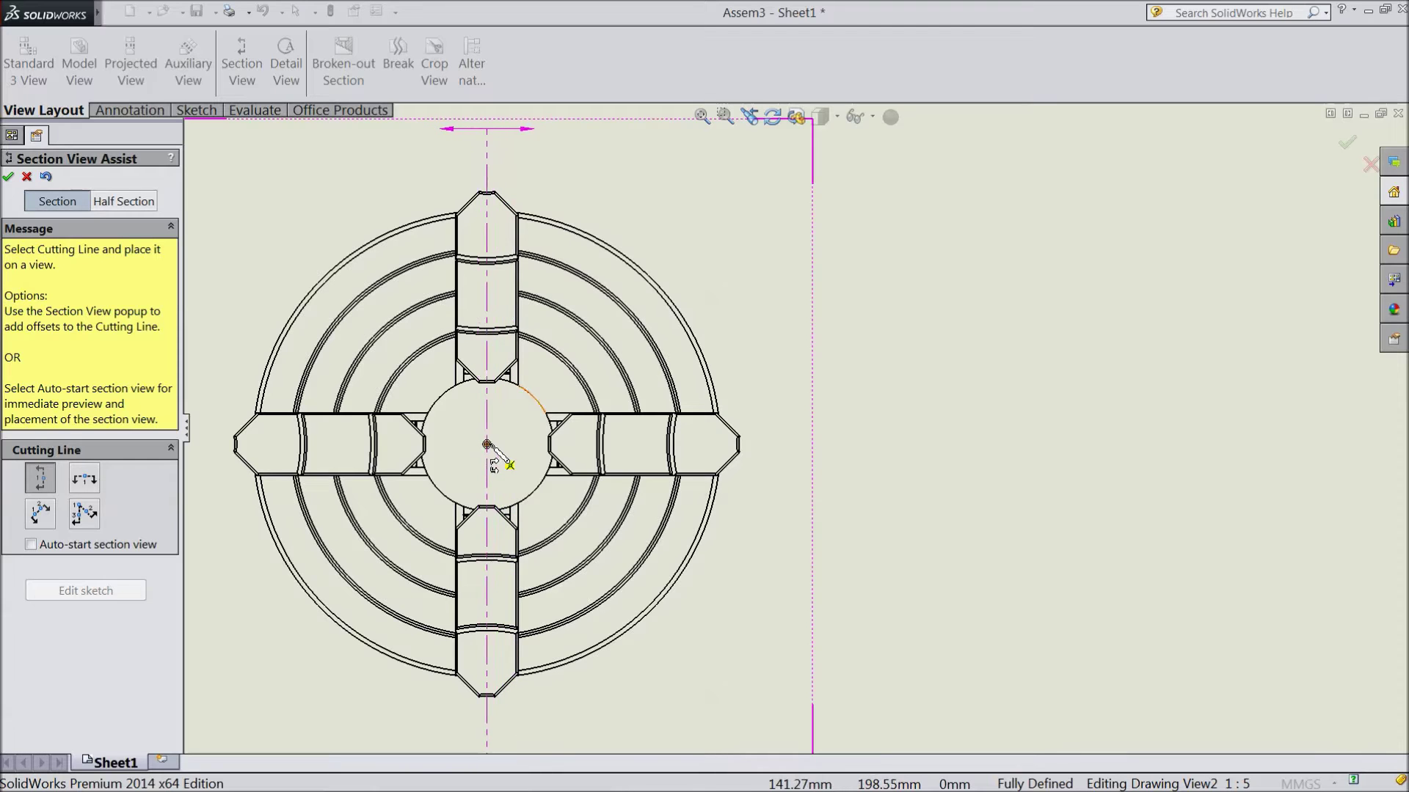
- Place straight cutting line B through the chuck's centre and turn off fastener exclusion
left_click(488, 445)
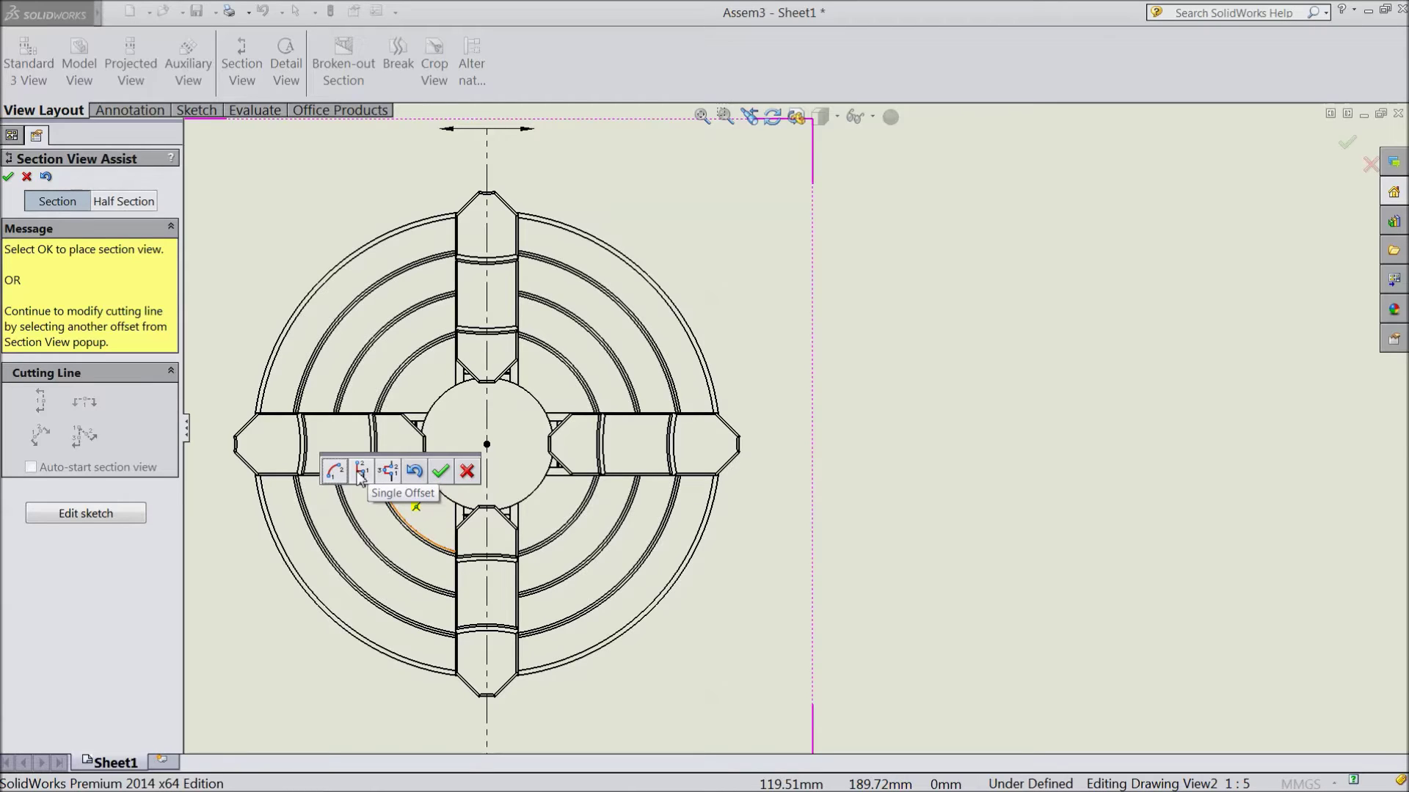
left_click(337, 474)
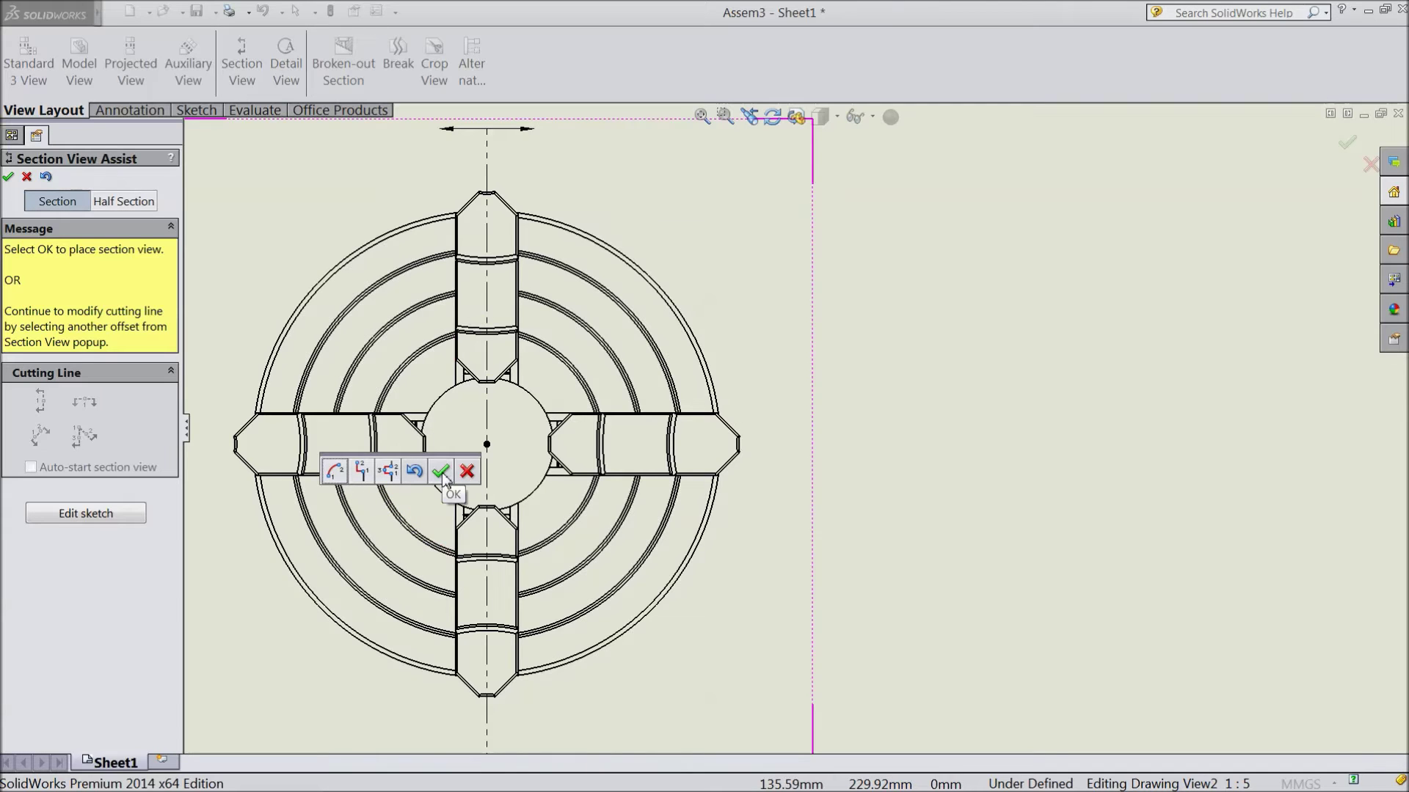
left_click(440, 472)
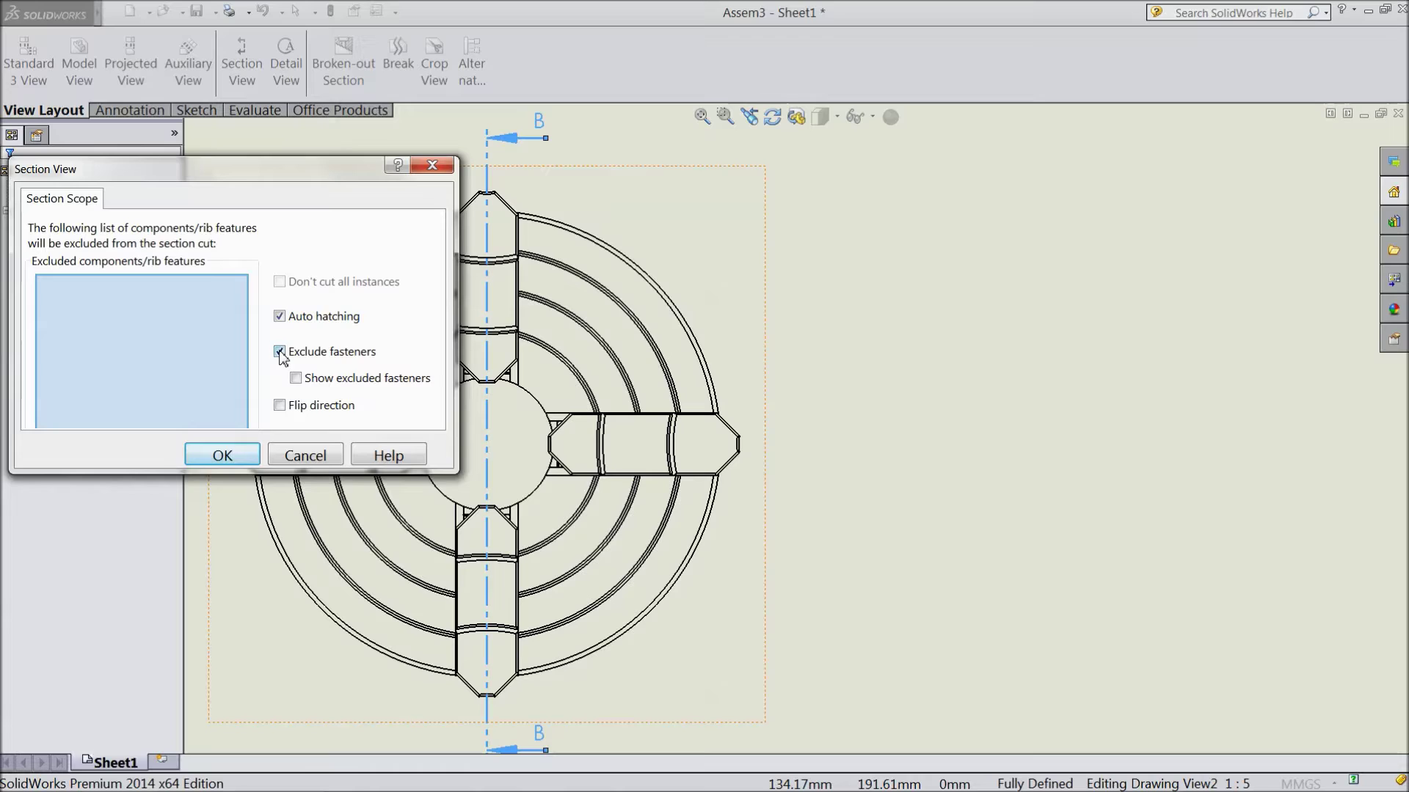
left_click(280, 352)
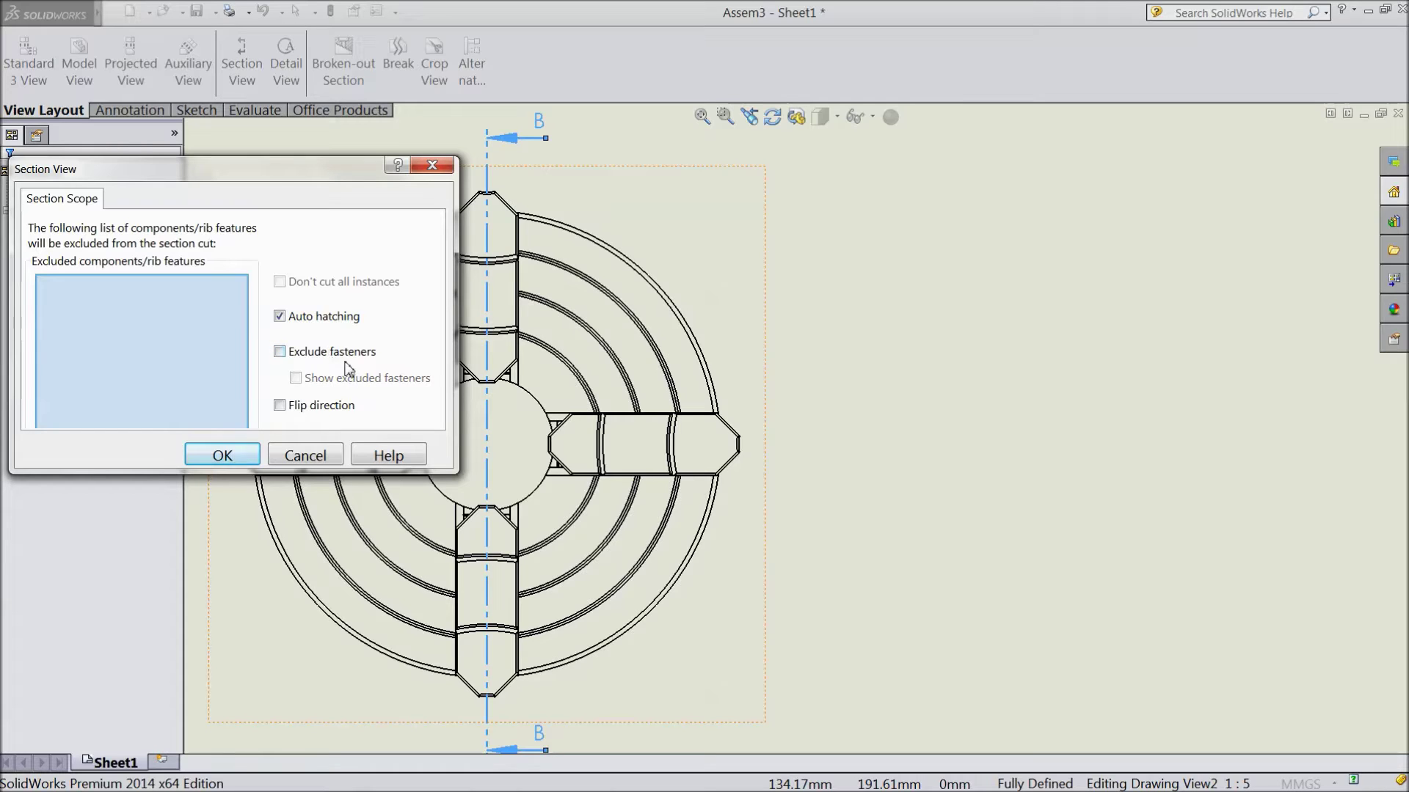
- Confirm the scope and place hatched Section B-B at 1:2 right of the front view
left_click(222, 456)
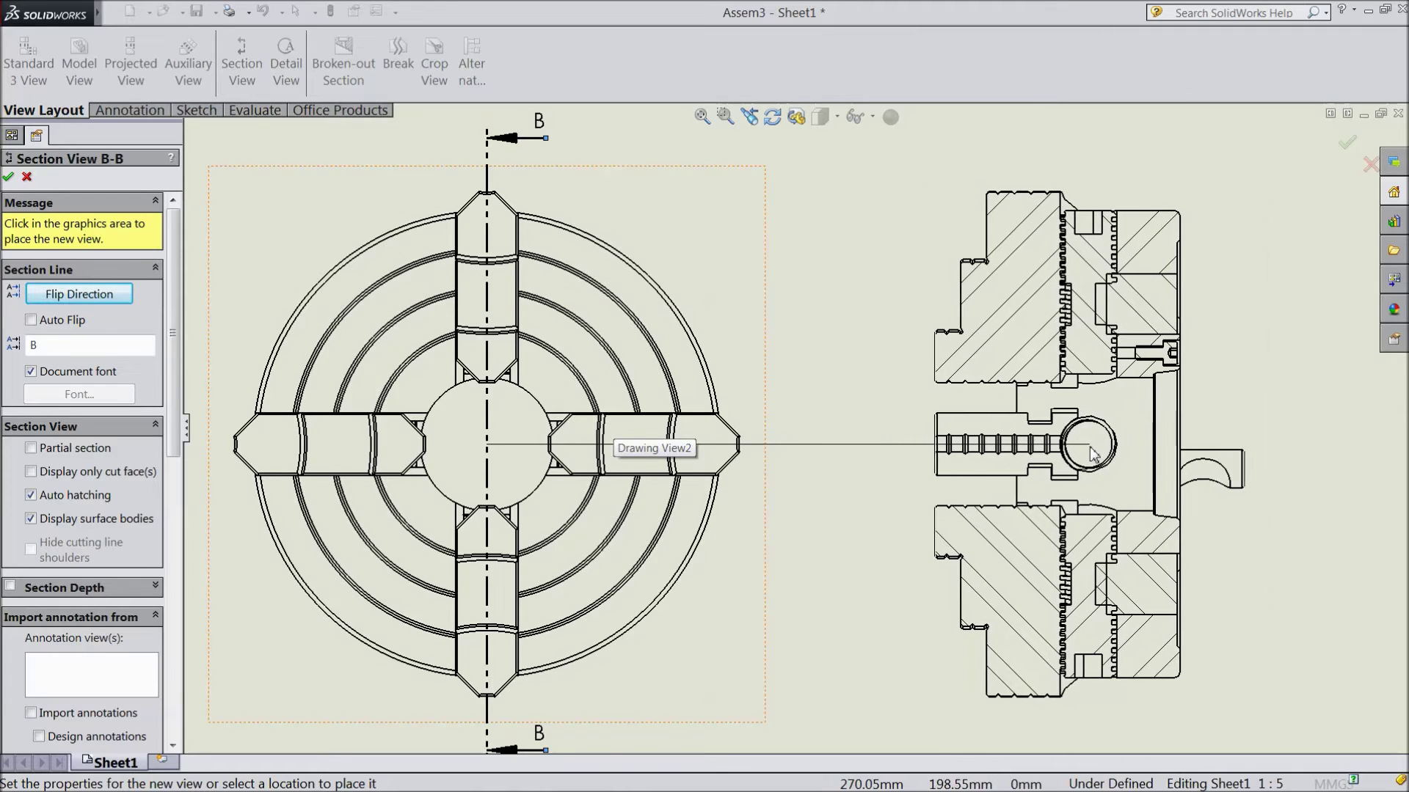
left_click(1089, 452)
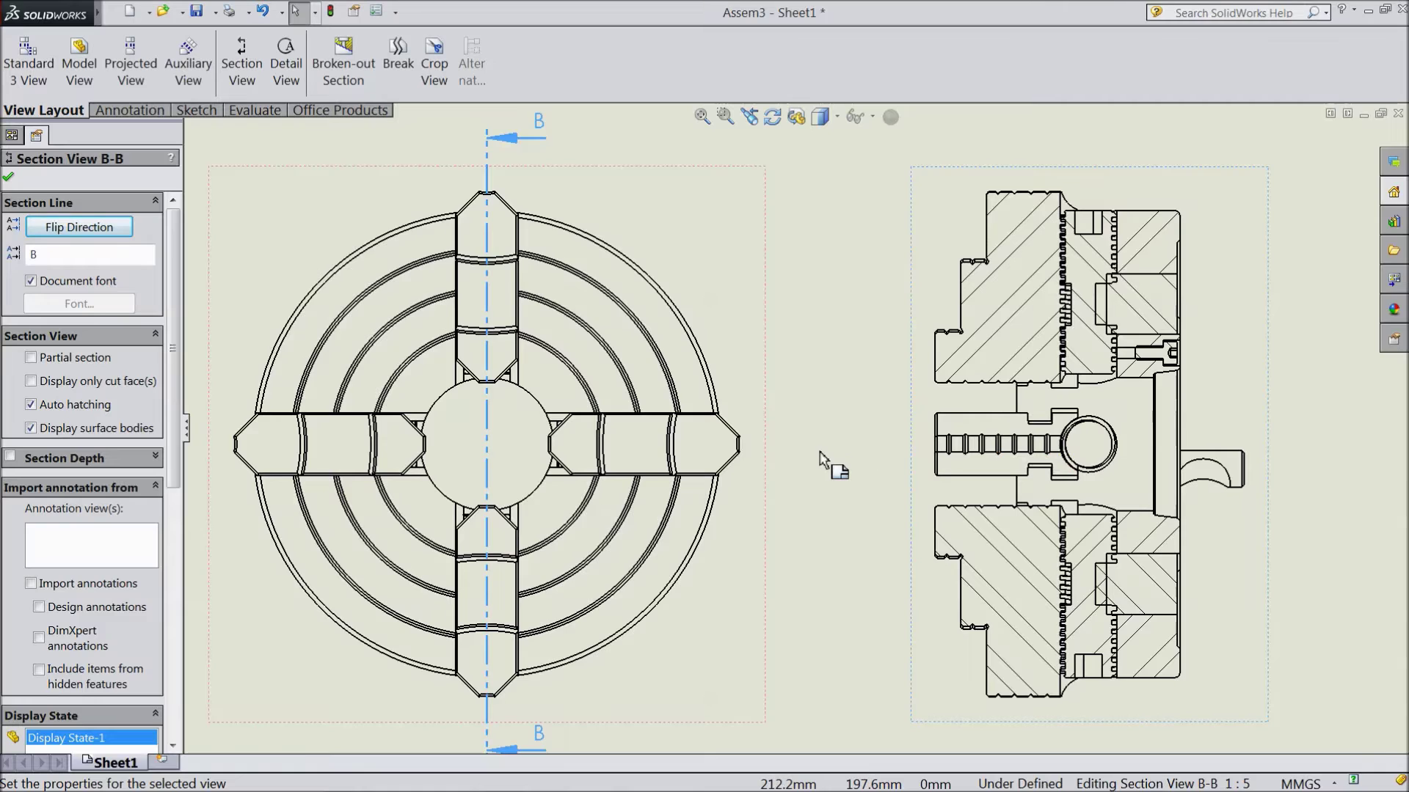
scroll(824, 466, "up", 1)
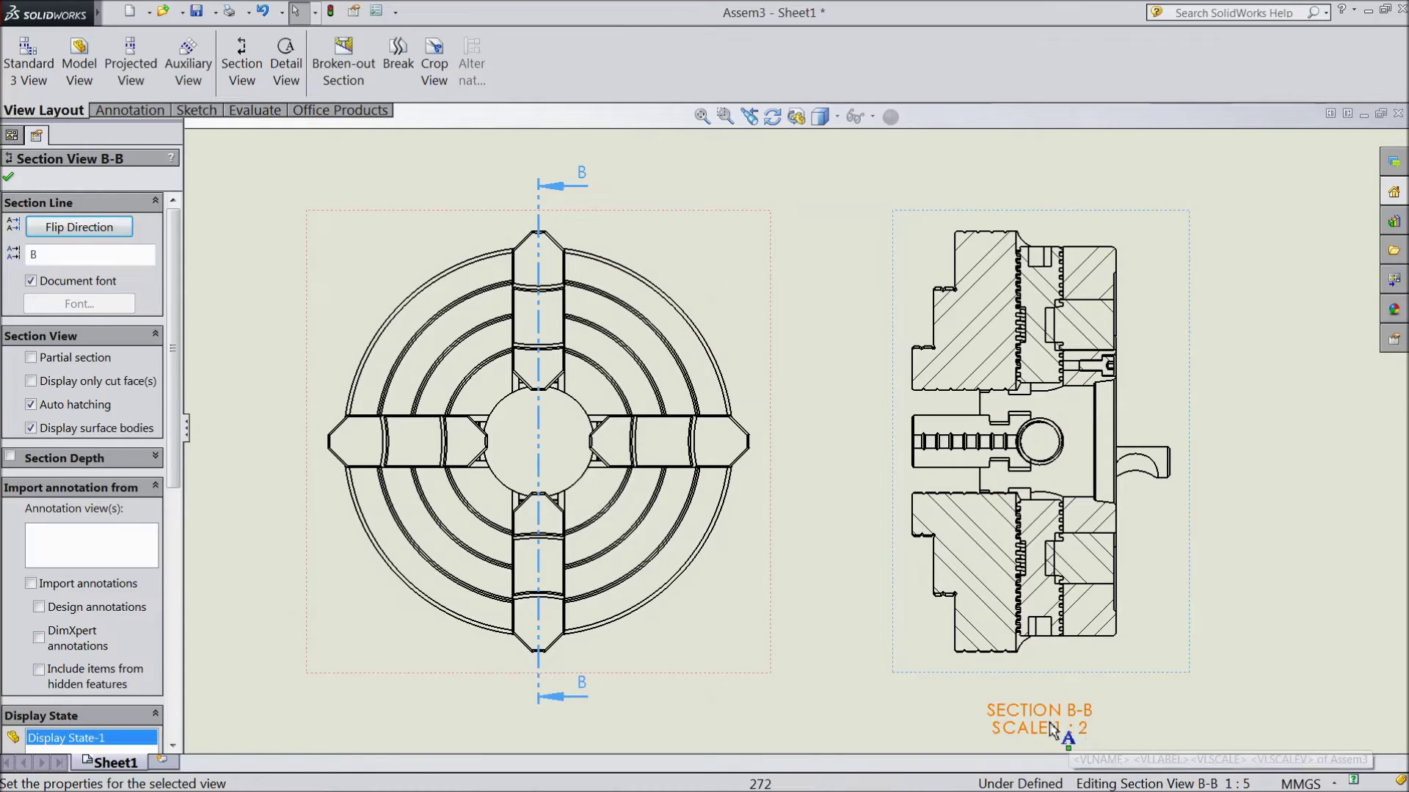
left_click(8, 180)
- Start a Topside Right half section and set cutting line D at the screw centre
key("f")
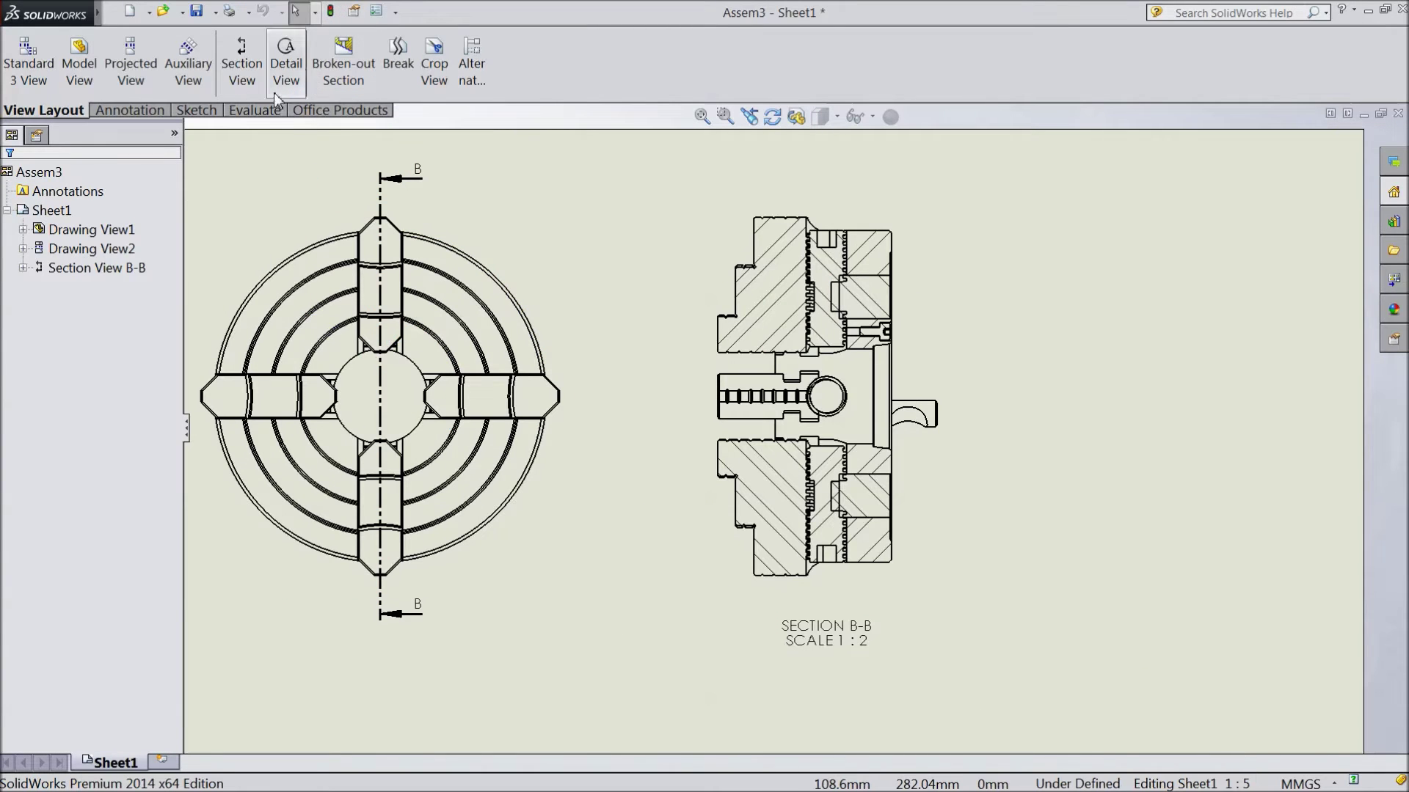
left_click(242, 72)
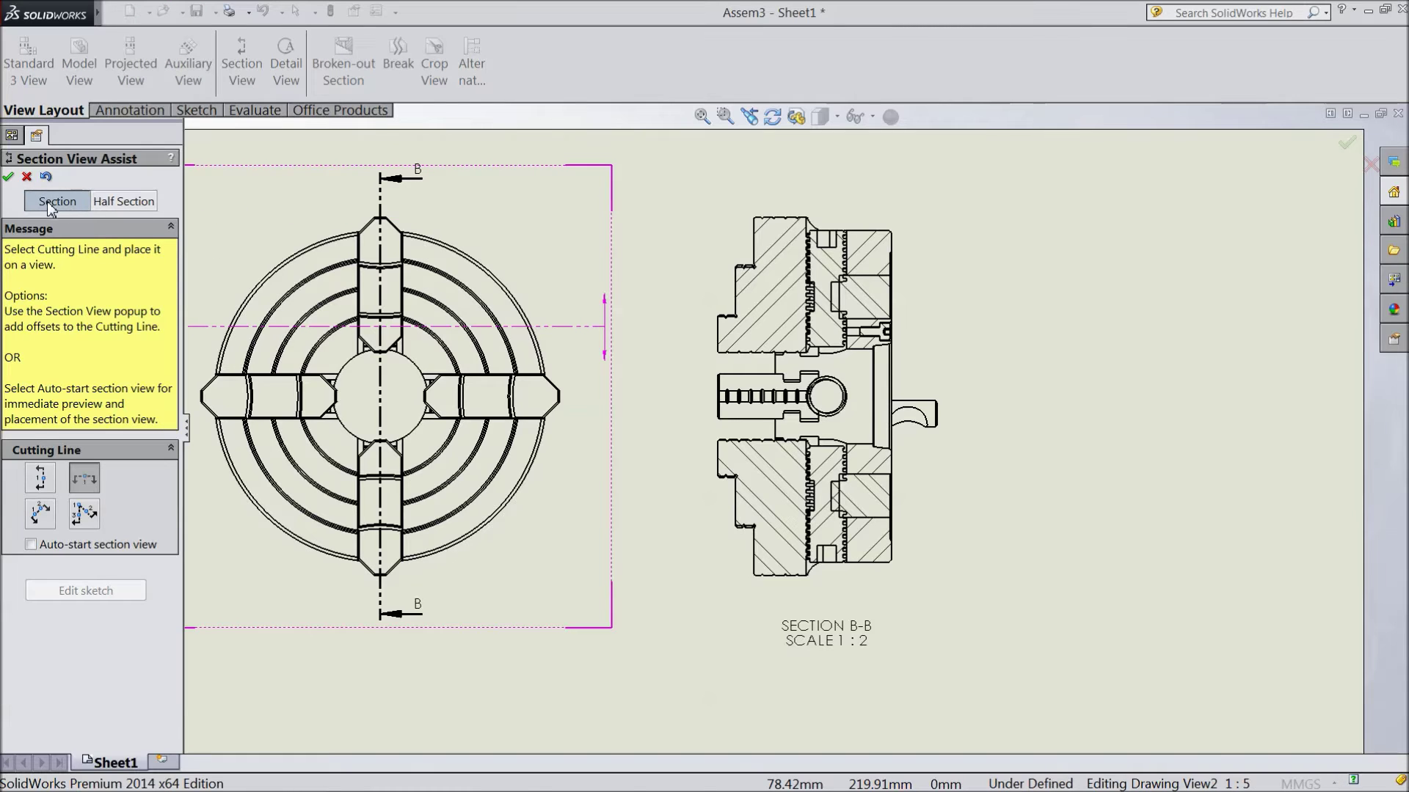
left_click(113, 210)
scroll(350, 320, "up", 1)
scroll(351, 320, "up", 1)
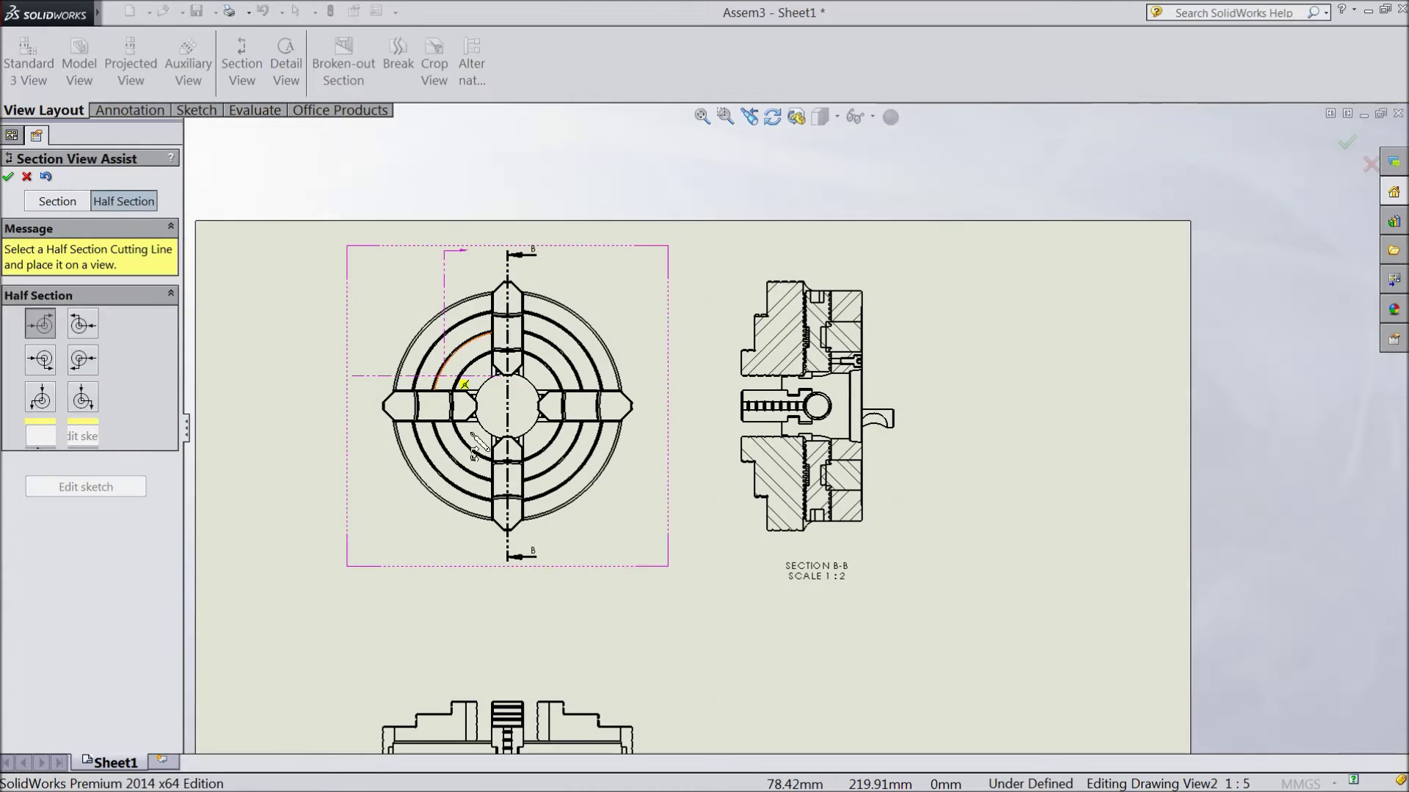
scroll(402, 648, "up", 1)
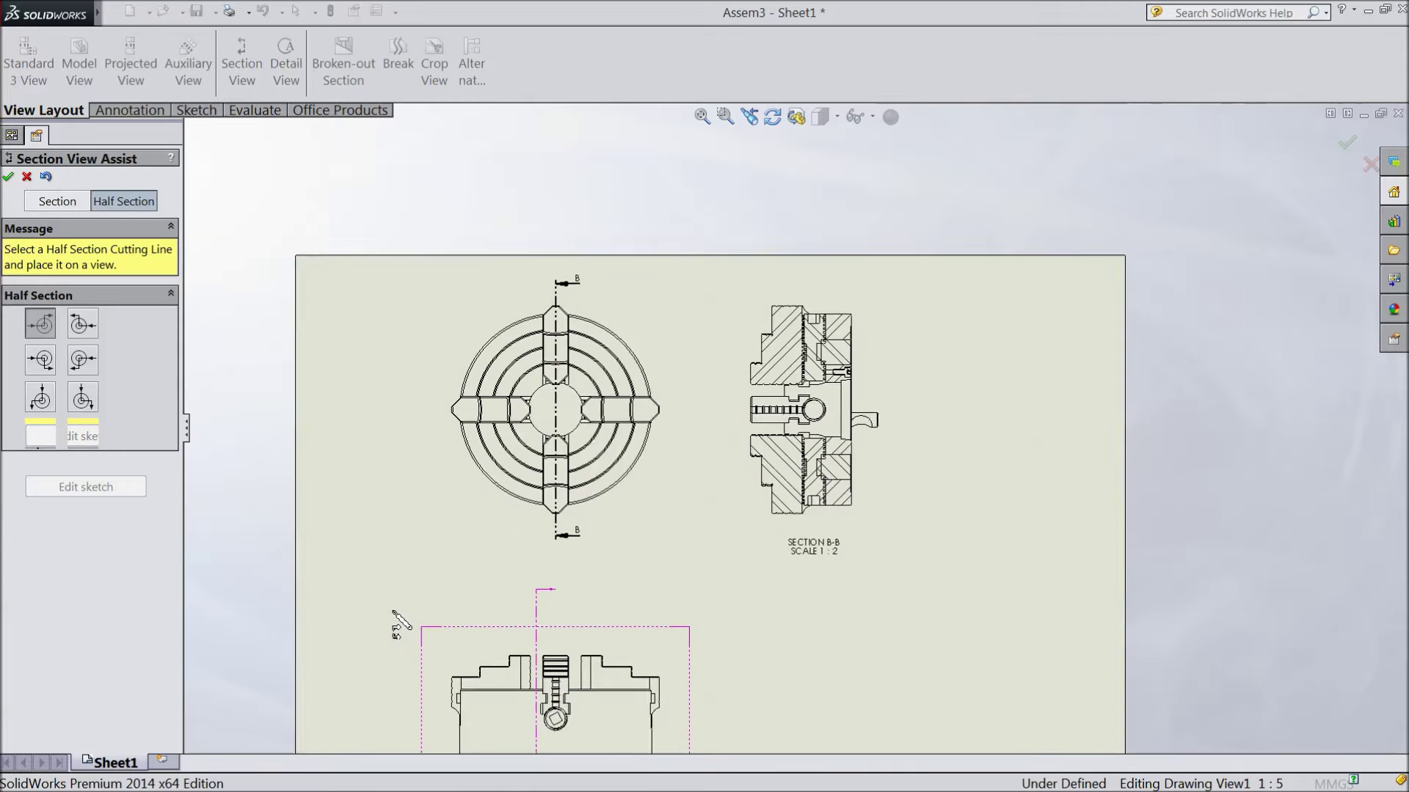
scroll(485, 628, "up", 1)
scroll(582, 646, "up", 1)
scroll(666, 688, "down", 1)
scroll(670, 679, "down", 1)
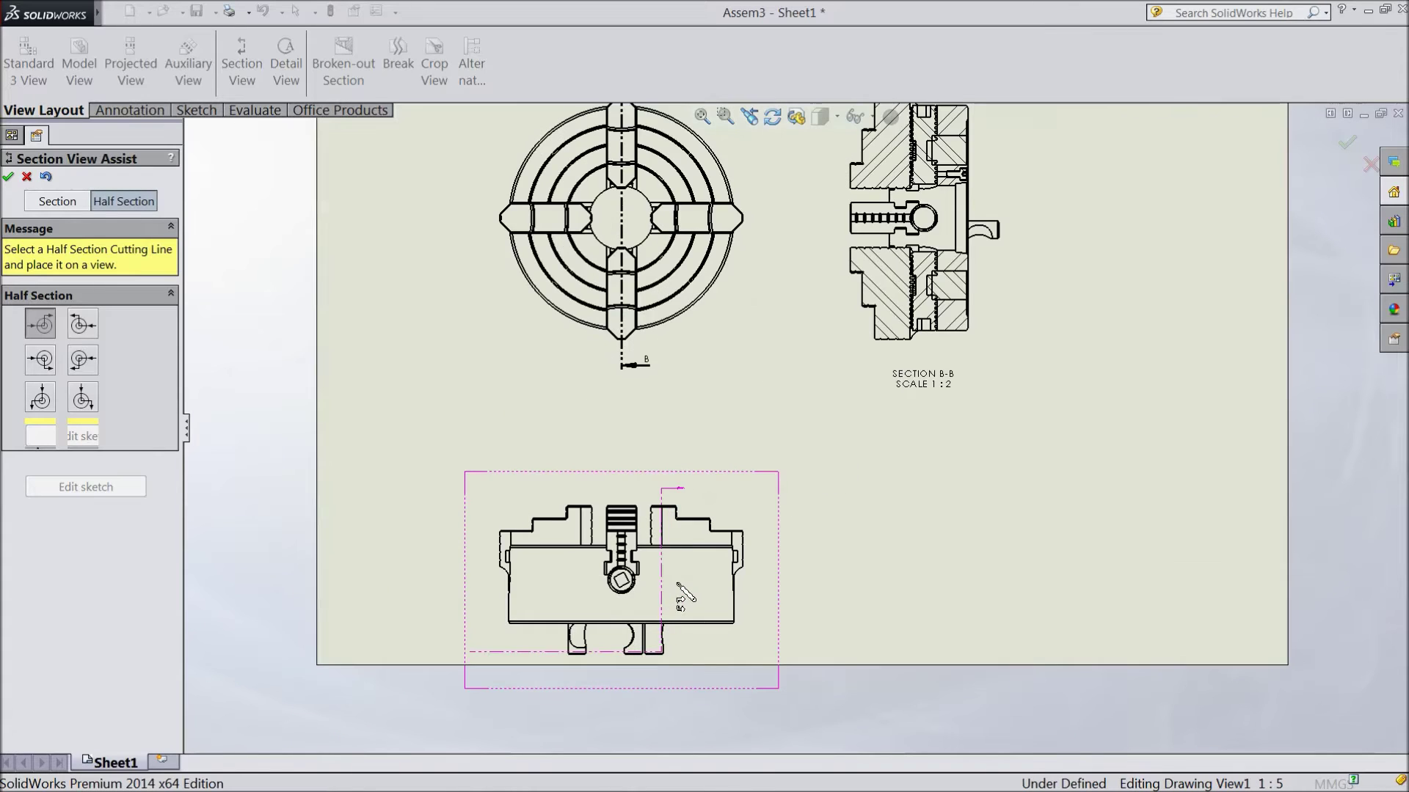
scroll(649, 583, "down", 1)
scroll(682, 592, "down", 1)
scroll(707, 620, "down", 1)
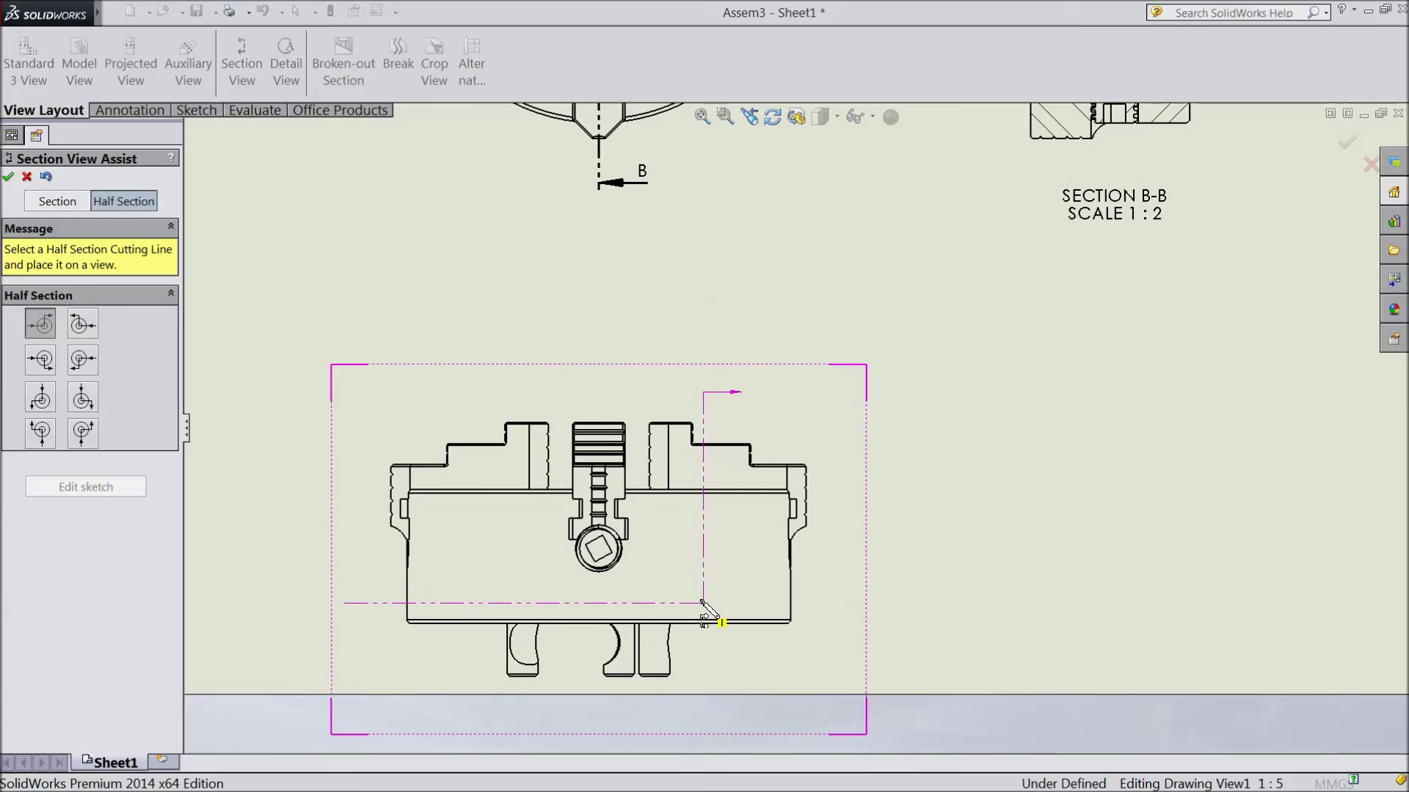
scroll(717, 619, "down", 2)
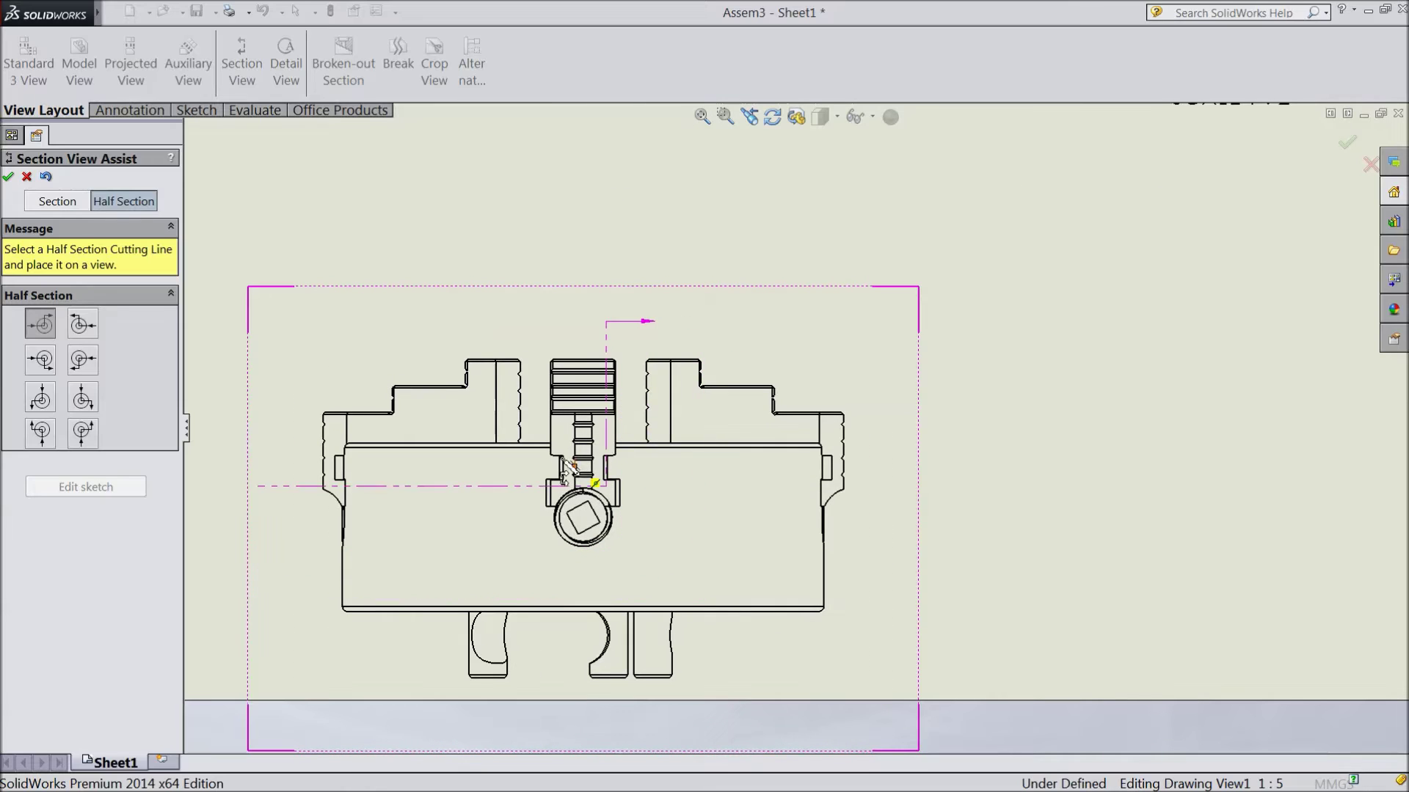
left_click(44, 326)
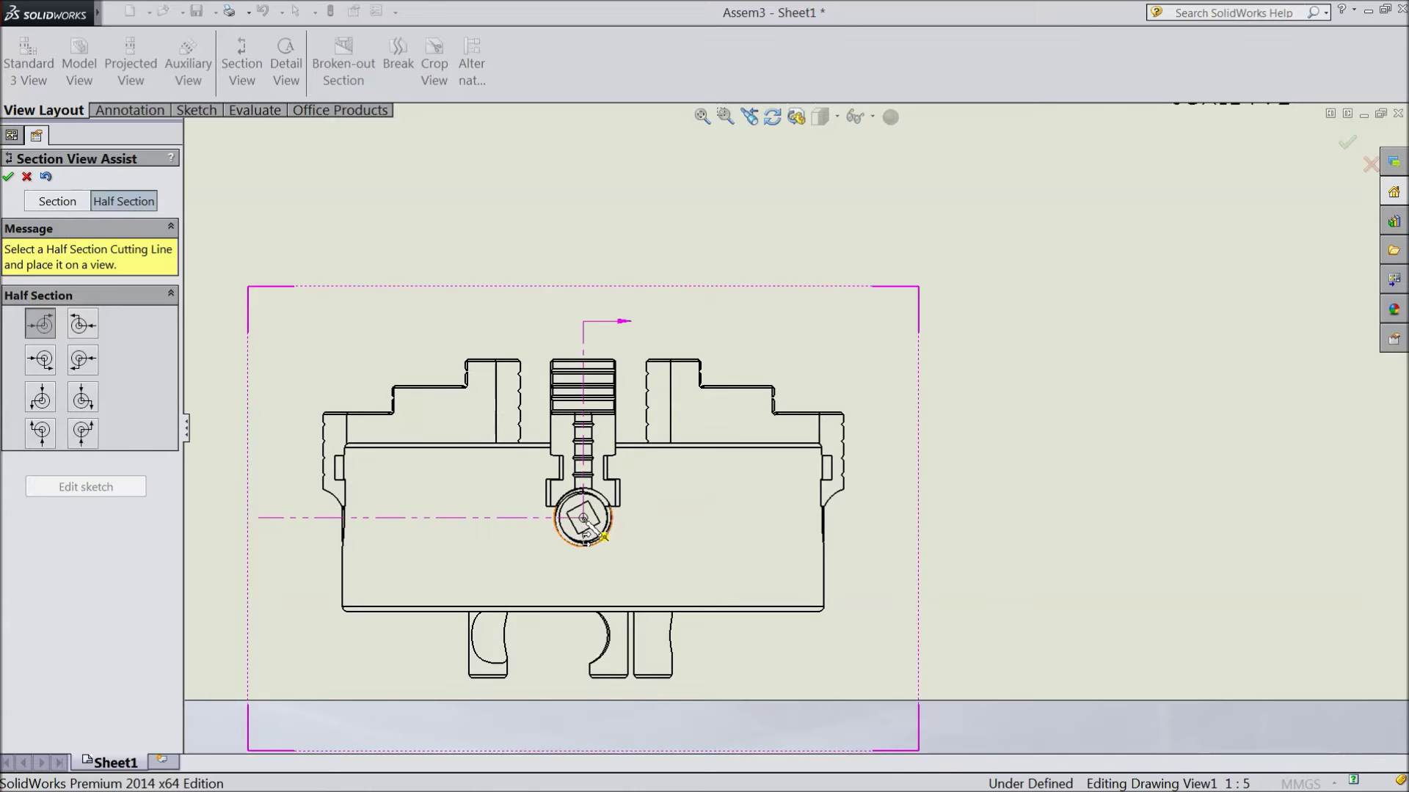
left_click(603, 535)
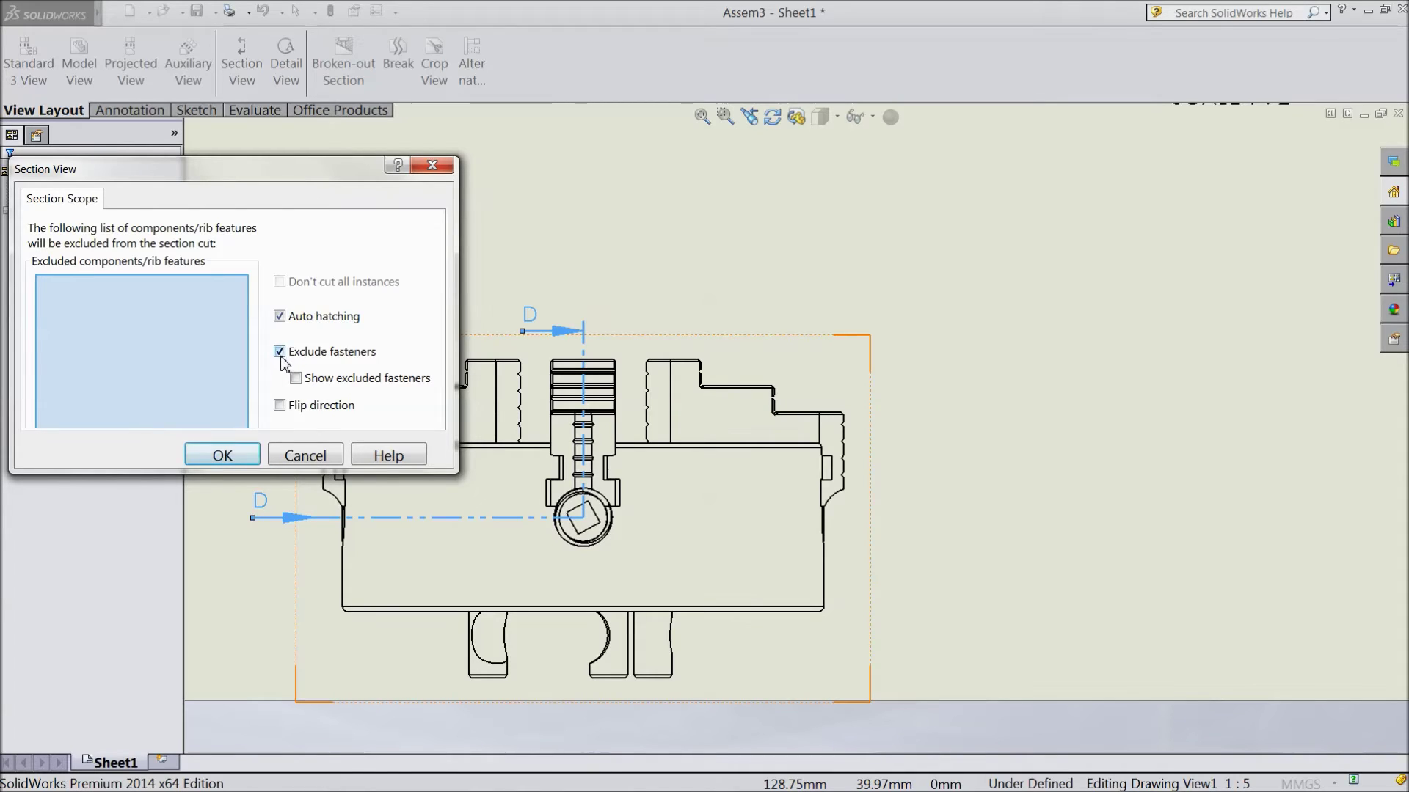
left_click(221, 458)
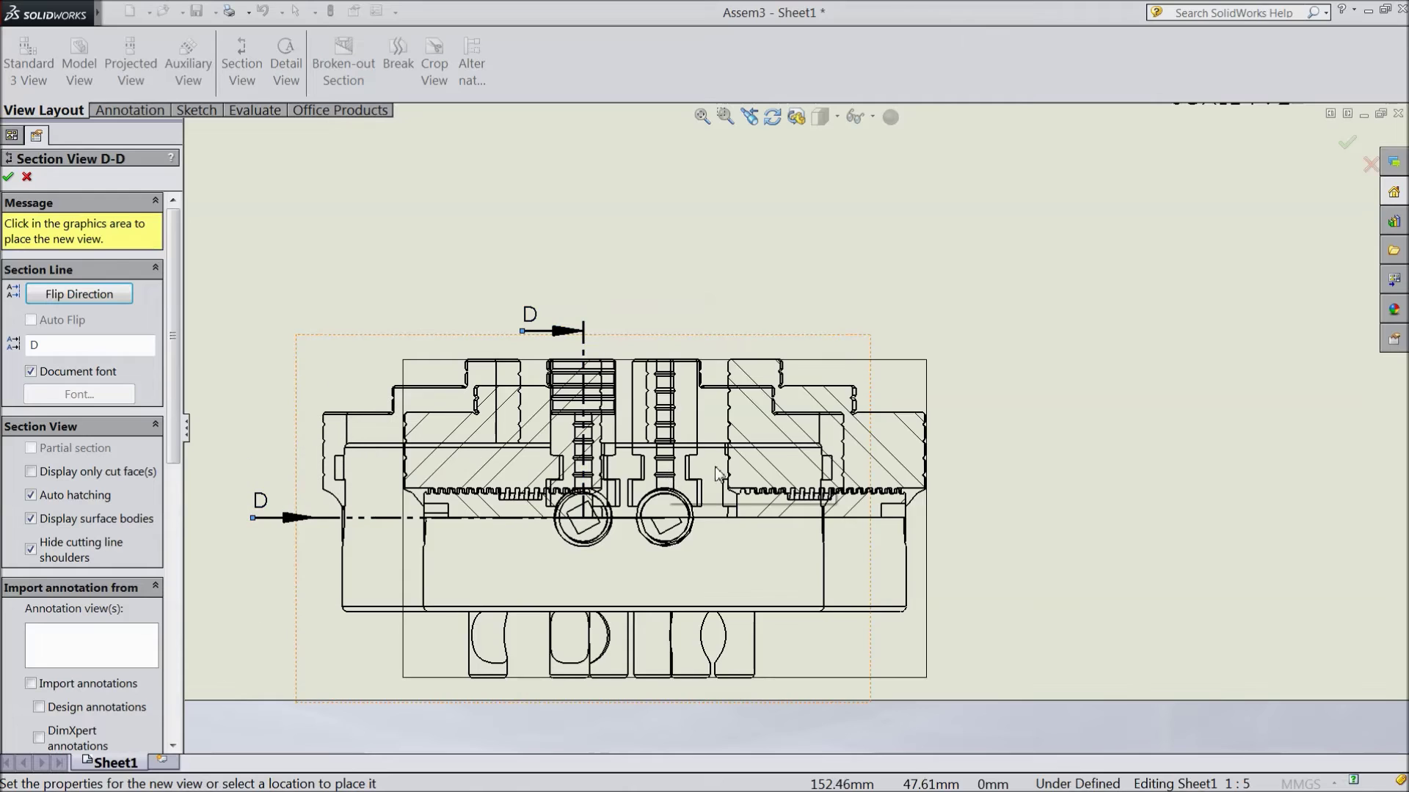
scroll(1011, 468, "up", 3)
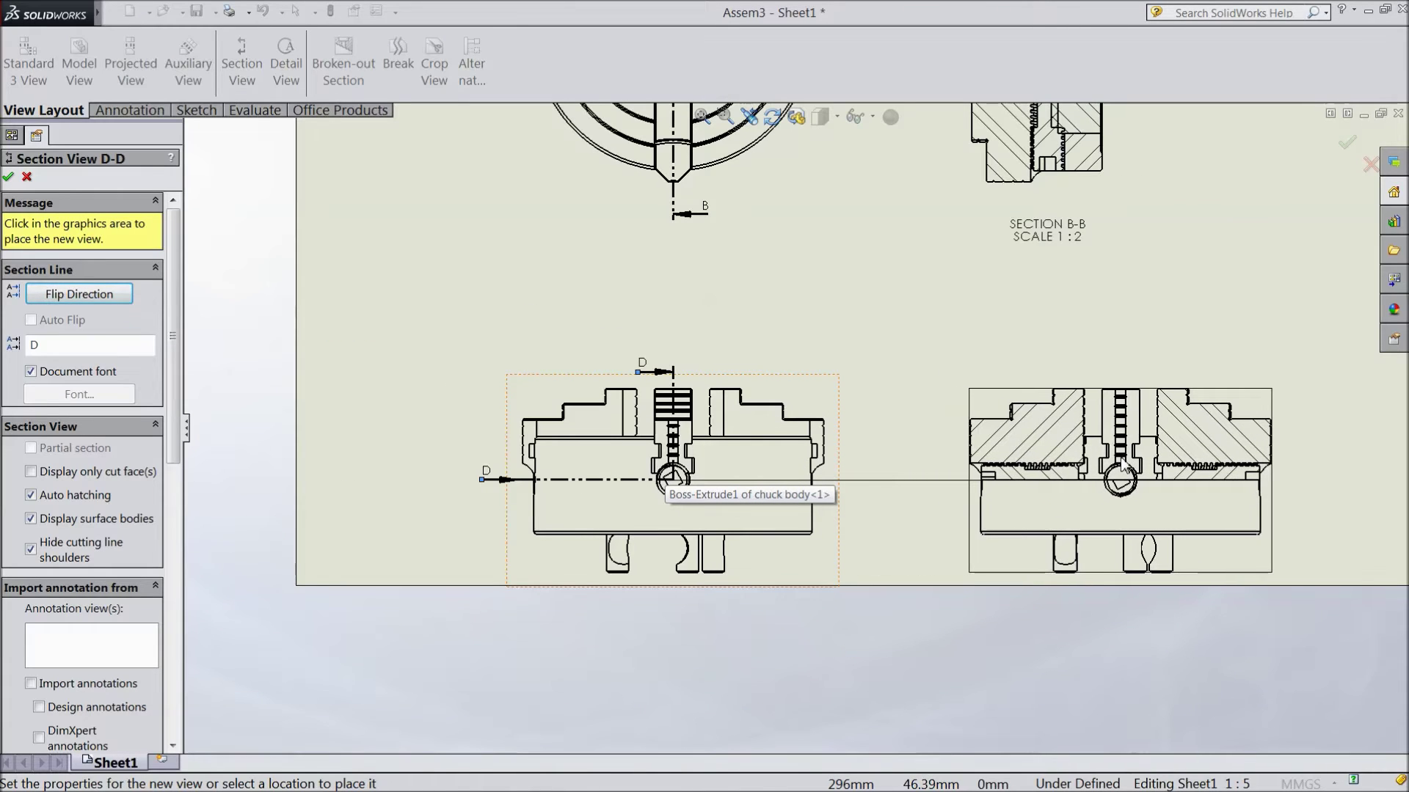
- Place half Section D-D right of the side view and move both views higher
left_click(1122, 465)
scroll(1304, 441, "down", 1)
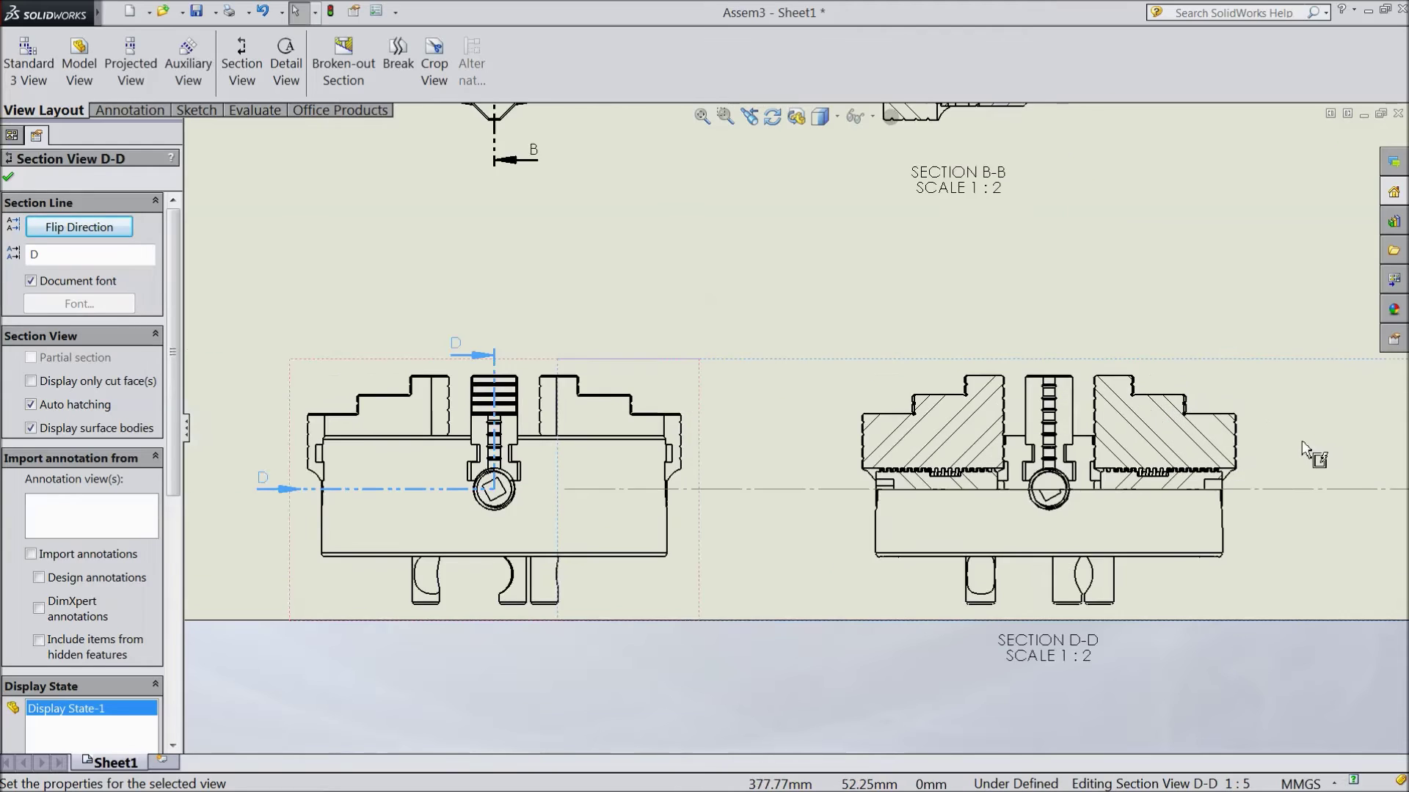
scroll(1260, 464, "down", 1)
scroll(1199, 473, "down", 1)
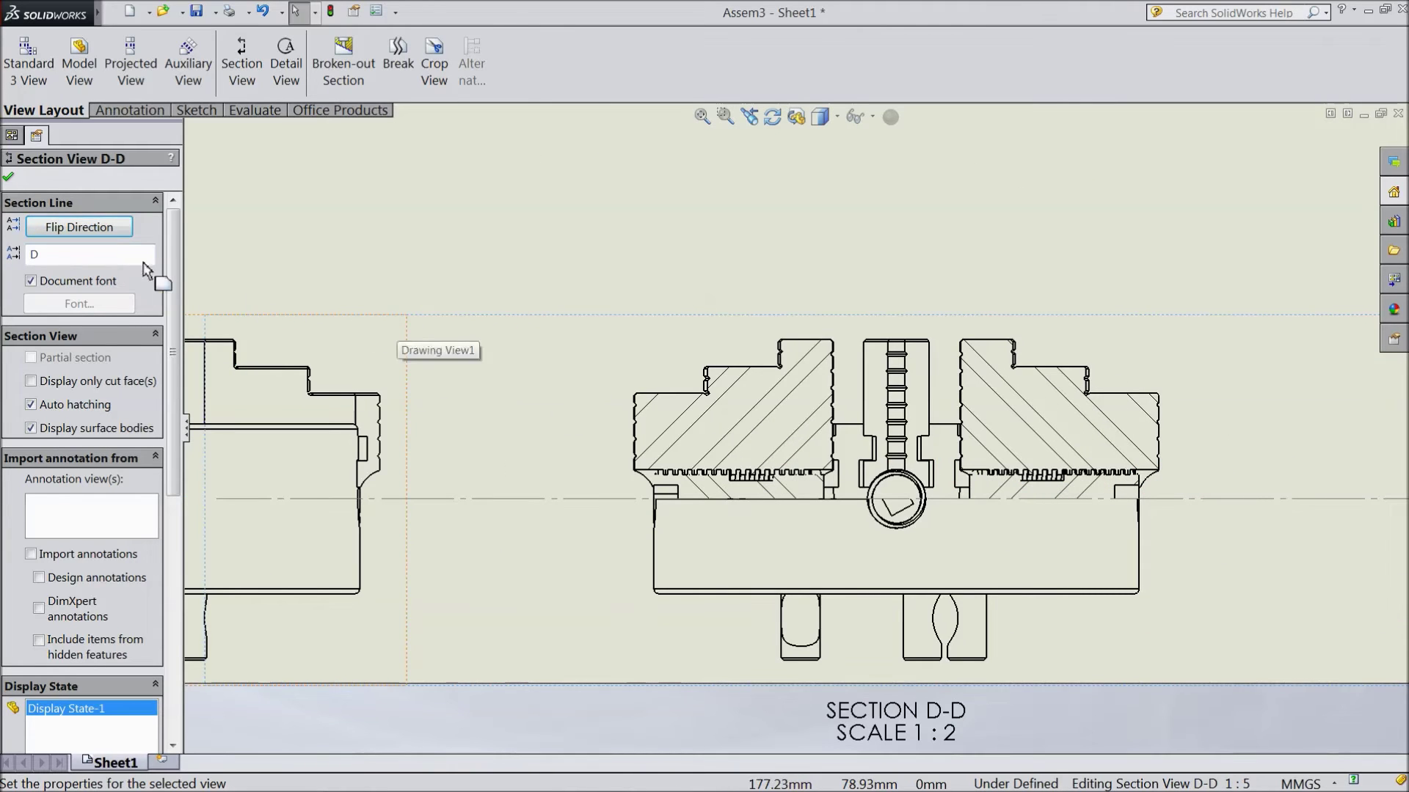
left_click(8, 177)
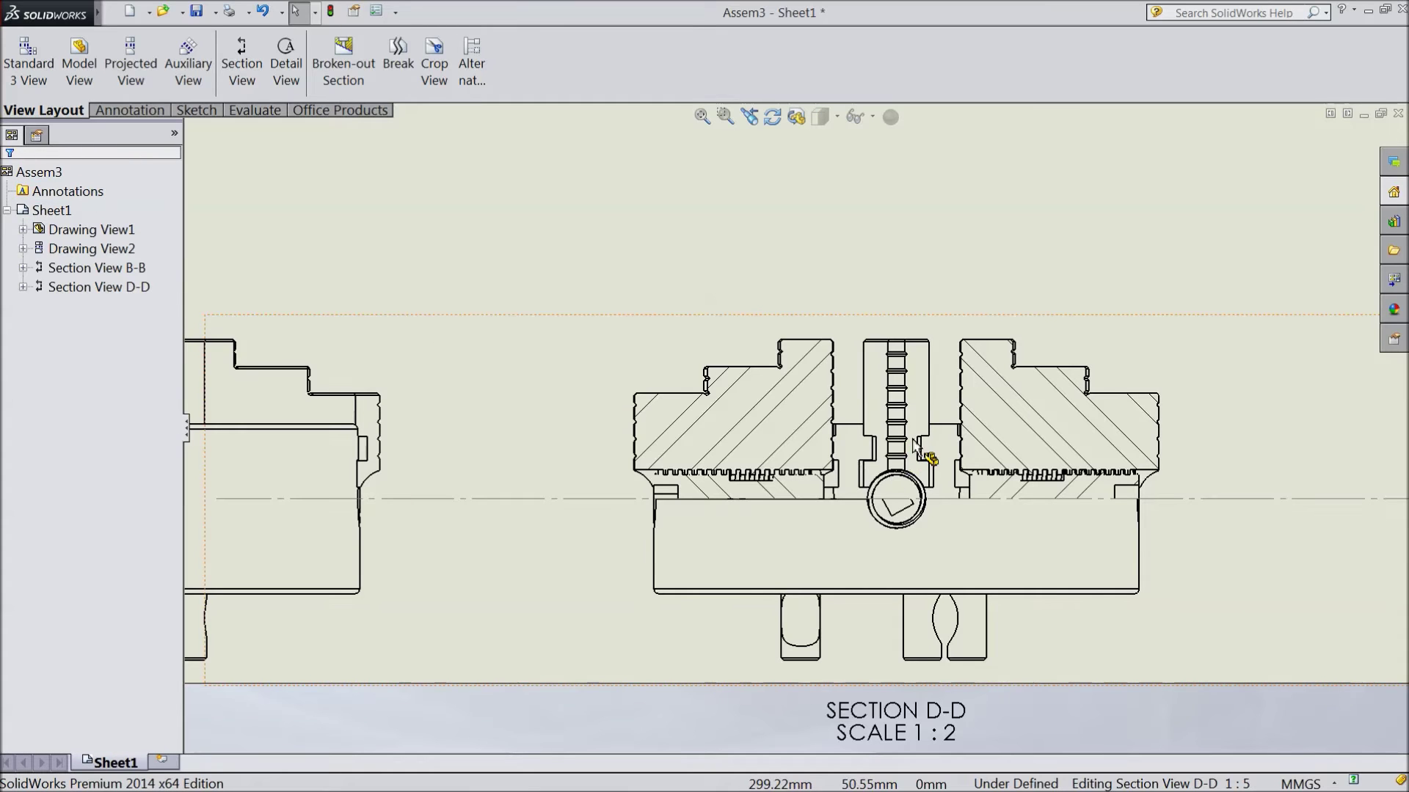
mouse_move(403, 326)
left_mouse_down()
mouse_move(422, 231)
mouse_move(437, 220)
left_mouse_up()
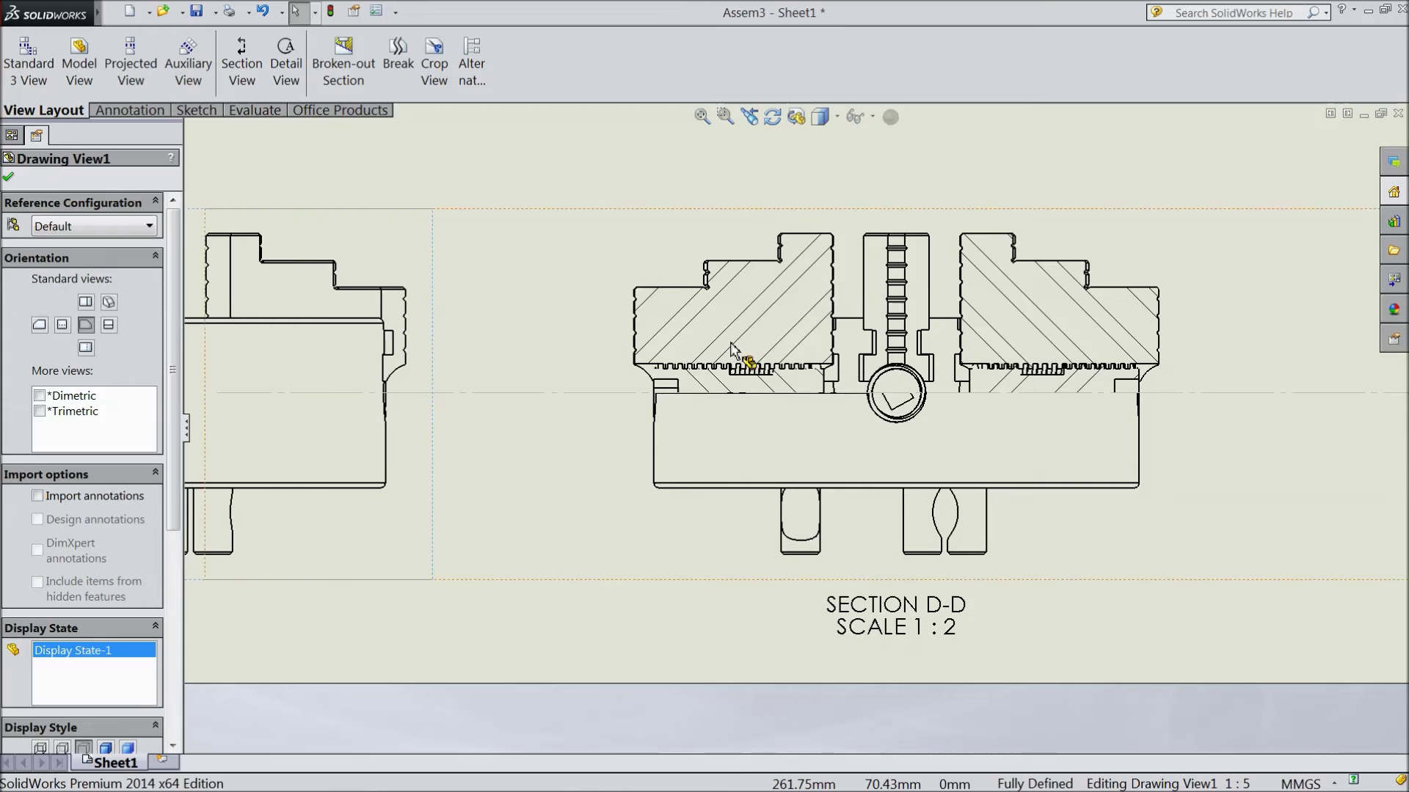
scroll(518, 299, "up", 2)
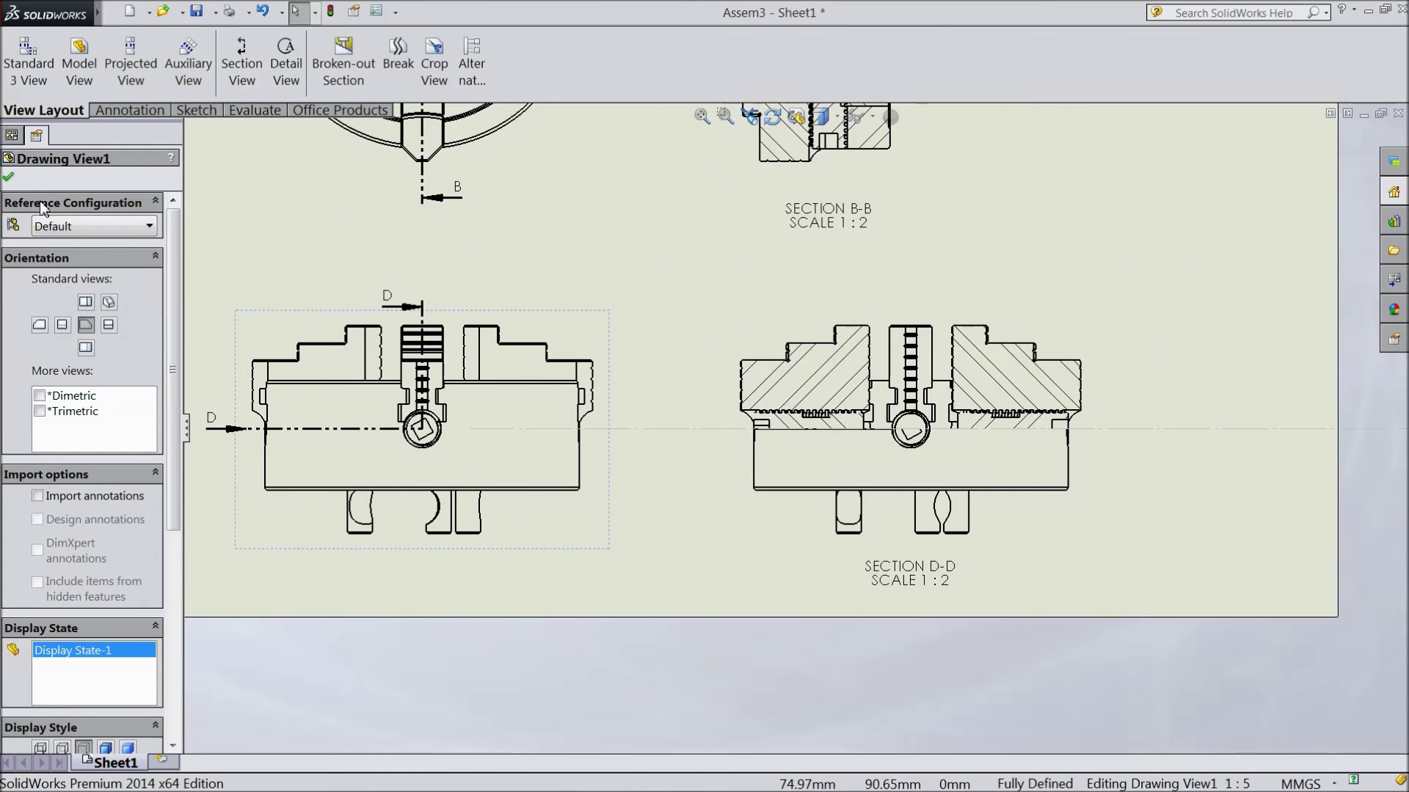
- Close Drawing View1's properties and start a help search
left_click(9, 181)
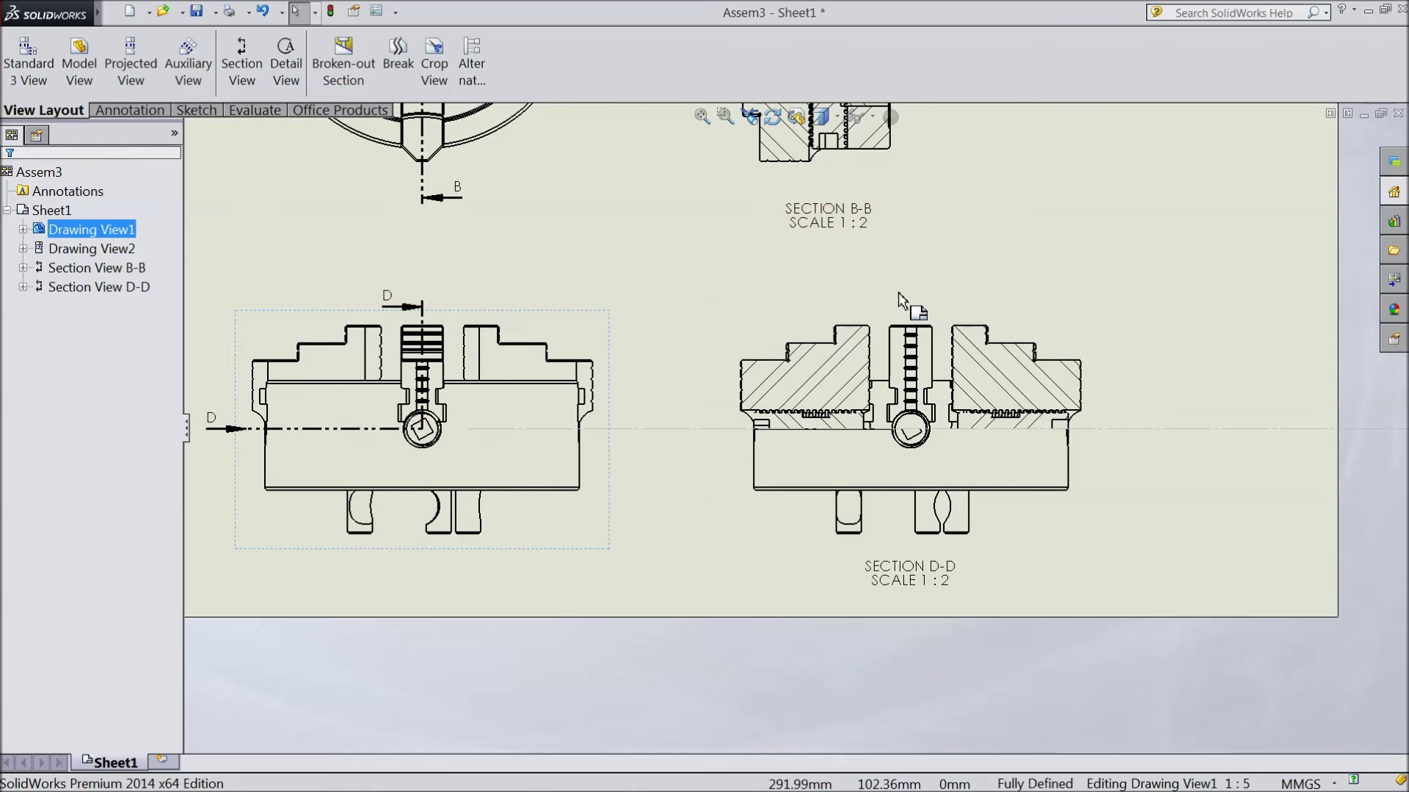
scroll(914, 319, "down", 1)
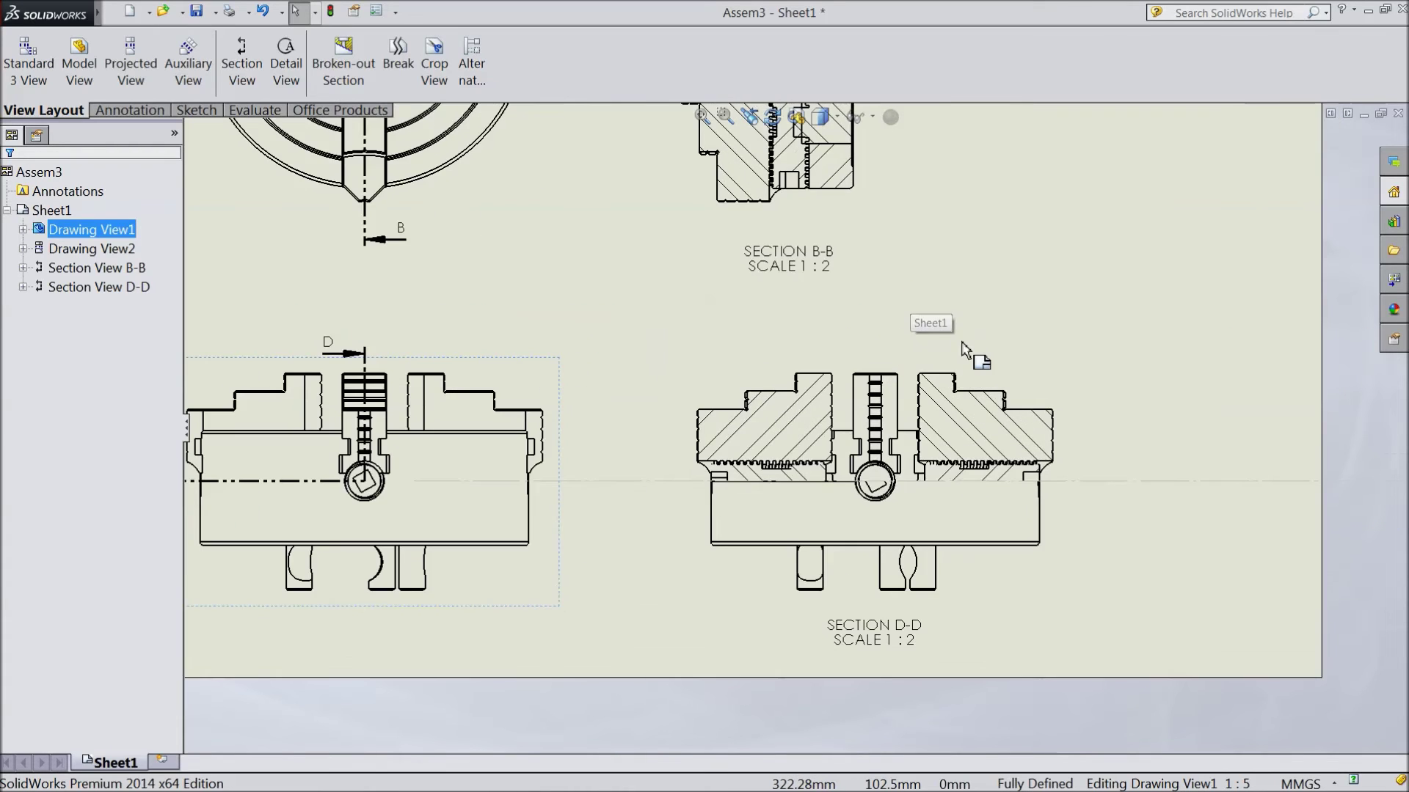
scroll(959, 348, "down", 1)
scroll(960, 348, "down", 1)
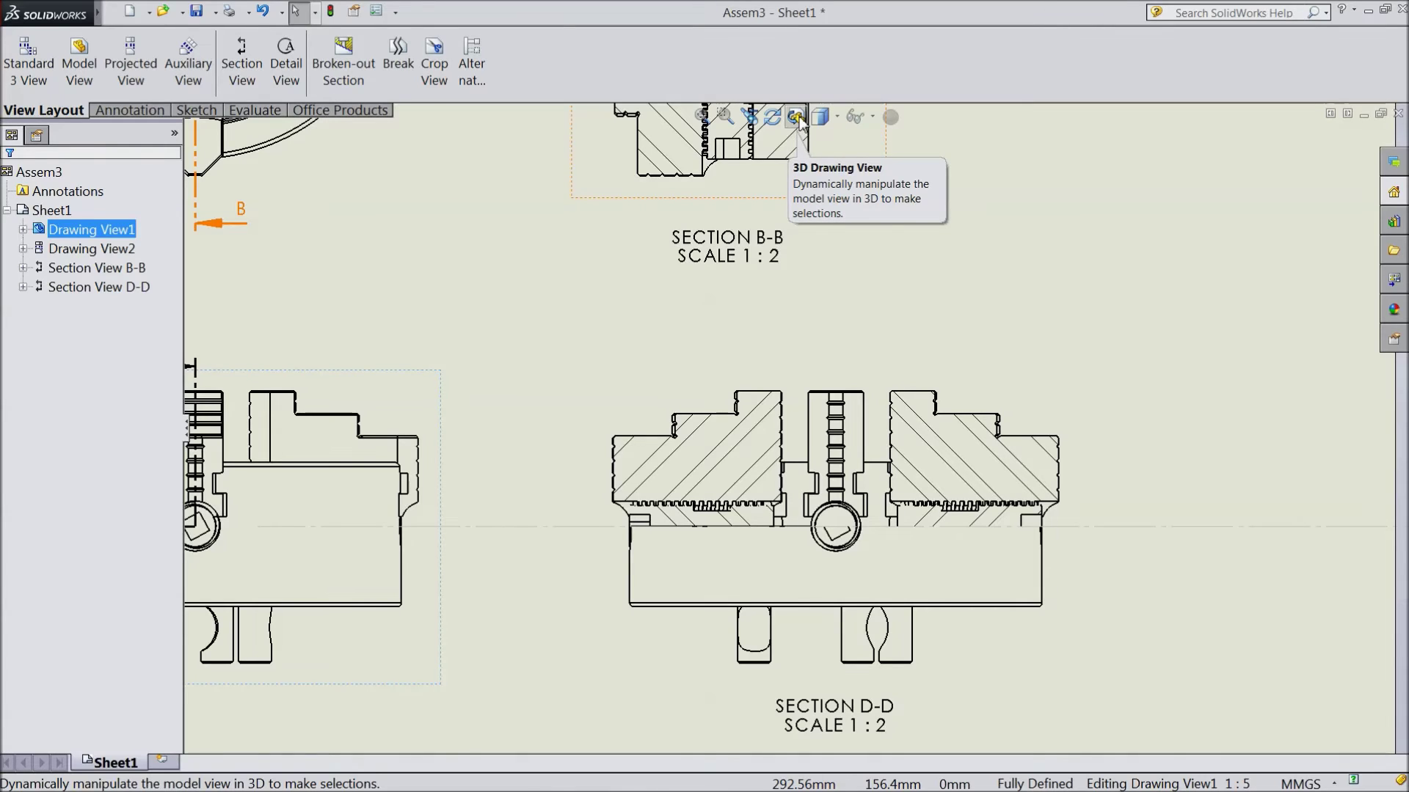
left_click(1191, 14)
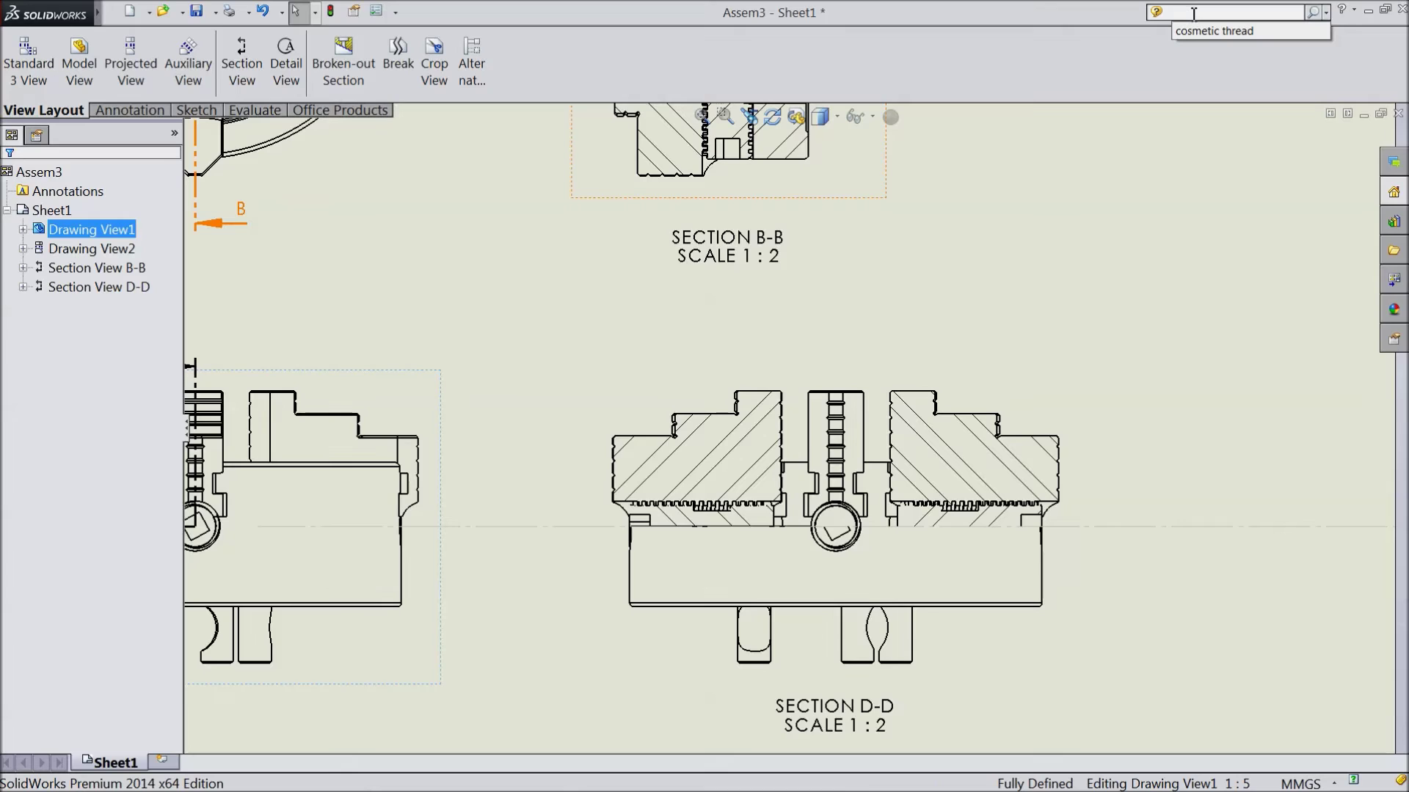
- Find 3D Drawing View by command search, add it to View Layout, and apply it to the front view
left_click(1188, 13)
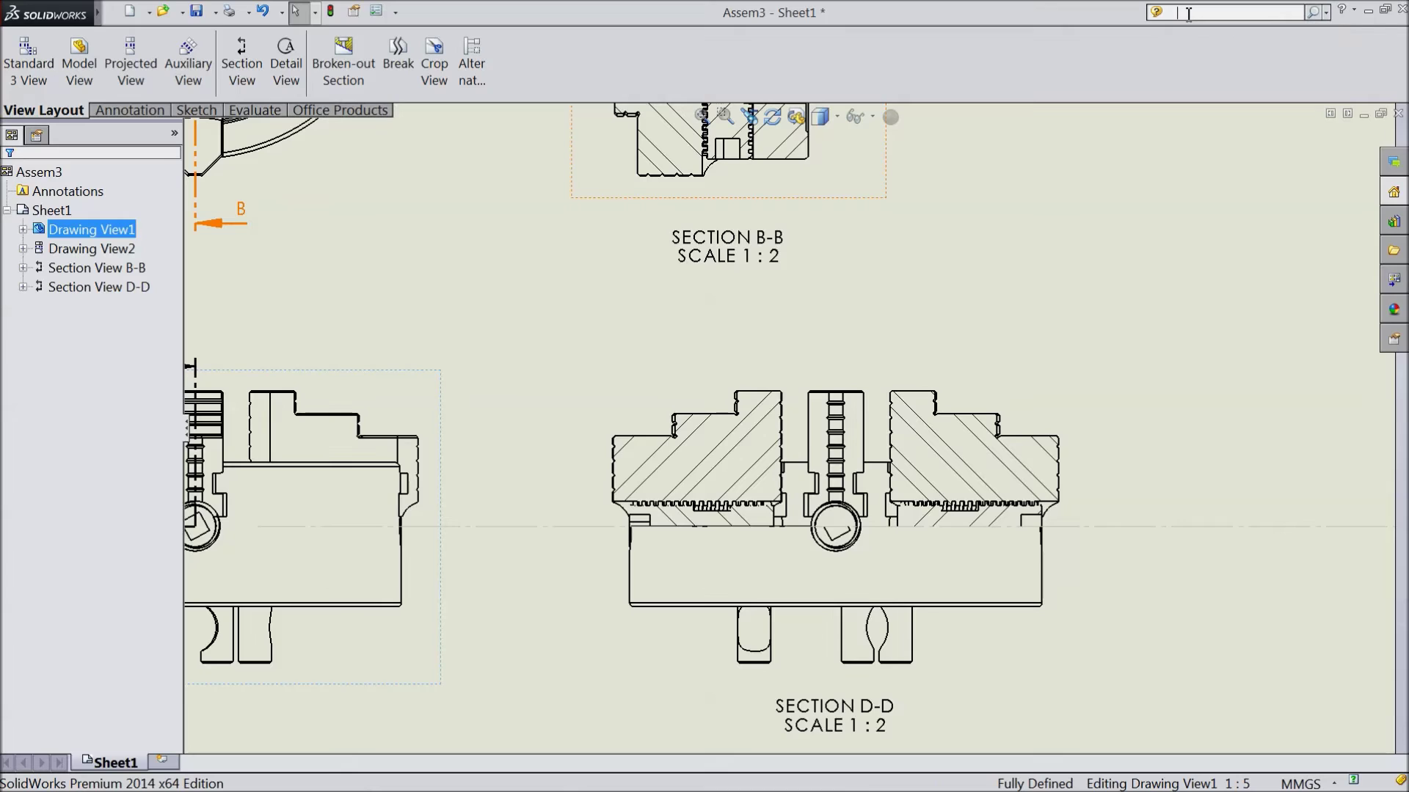
left_click(1328, 11)
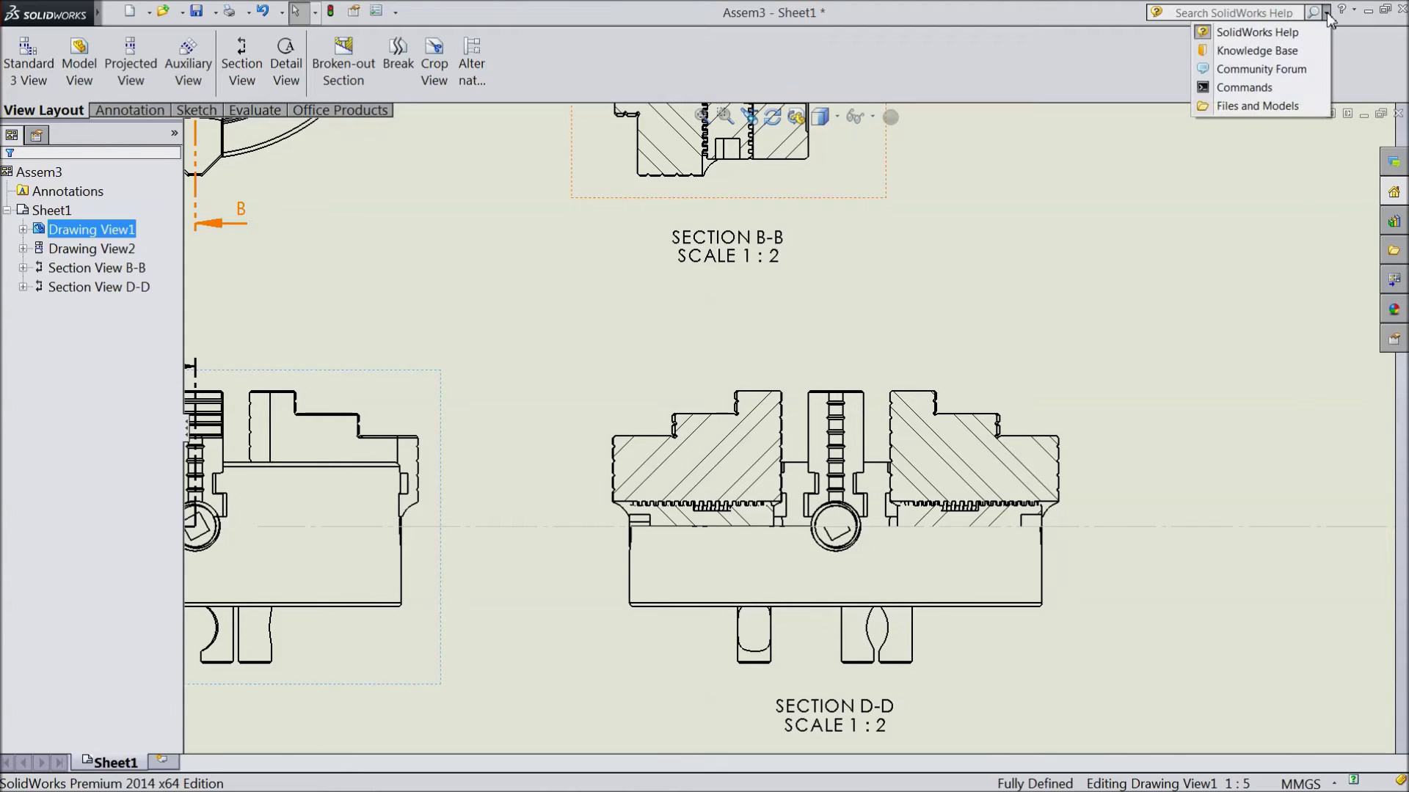
left_click(1243, 88)
left_click(1187, 11)
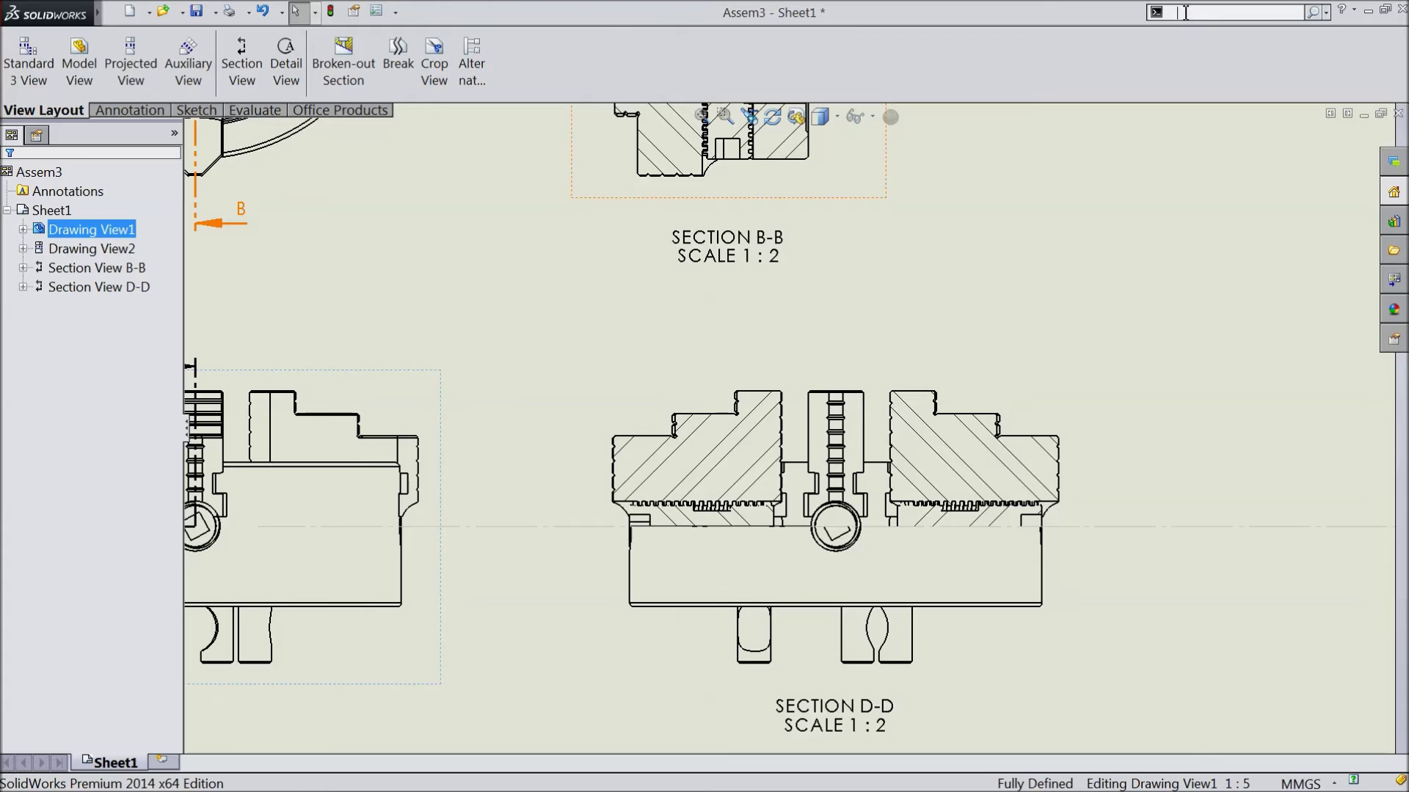
type("3D")
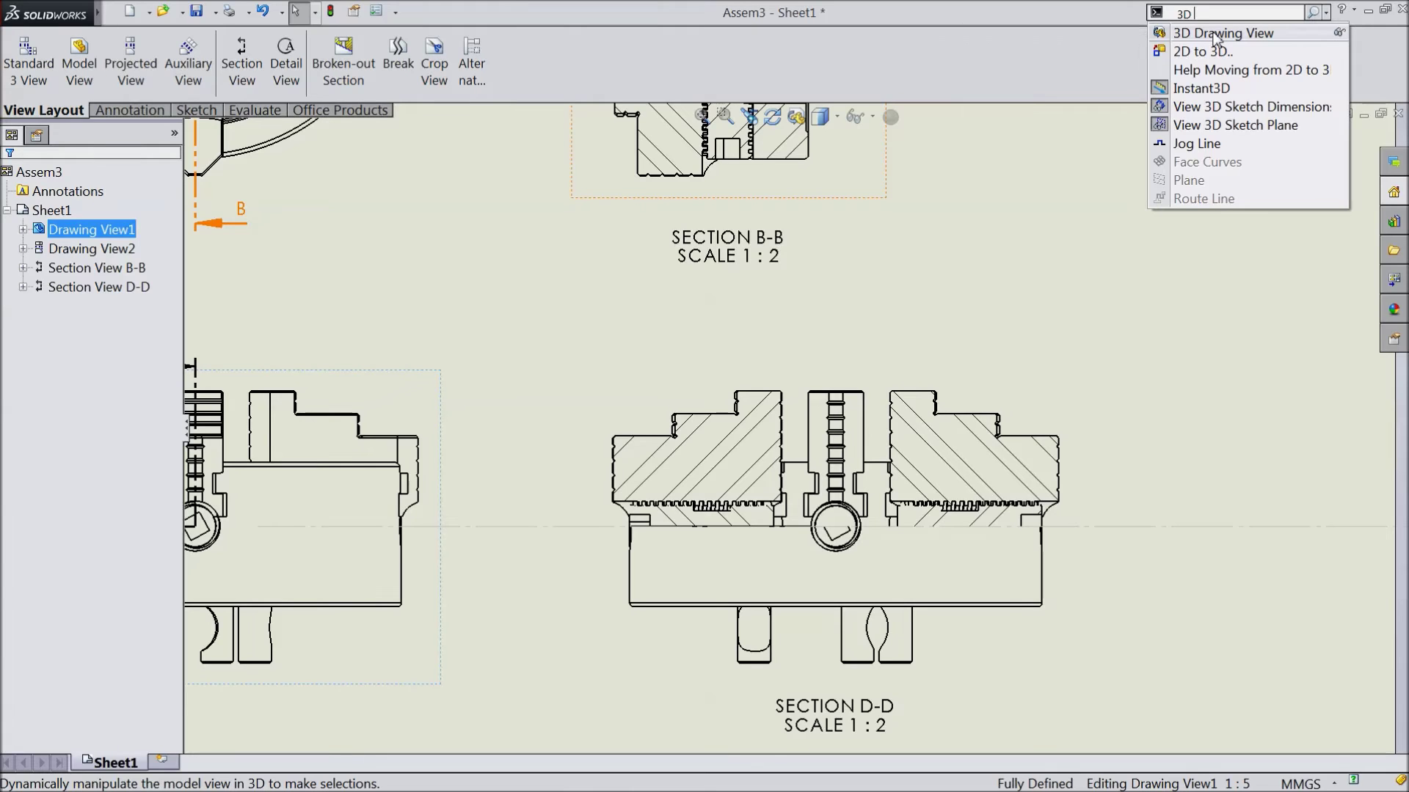
left_click_drag(608, 61, 608, 59)
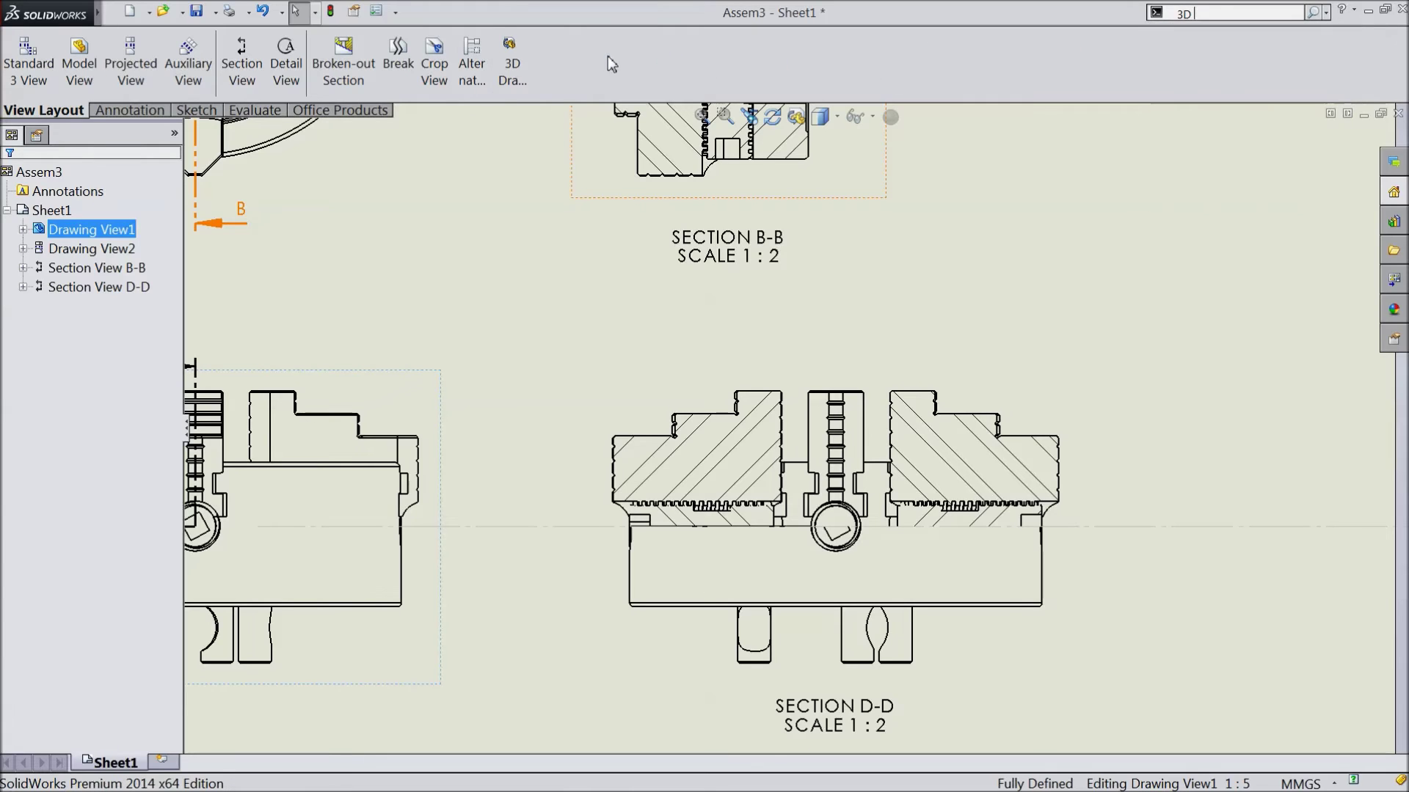
left_click(517, 80)
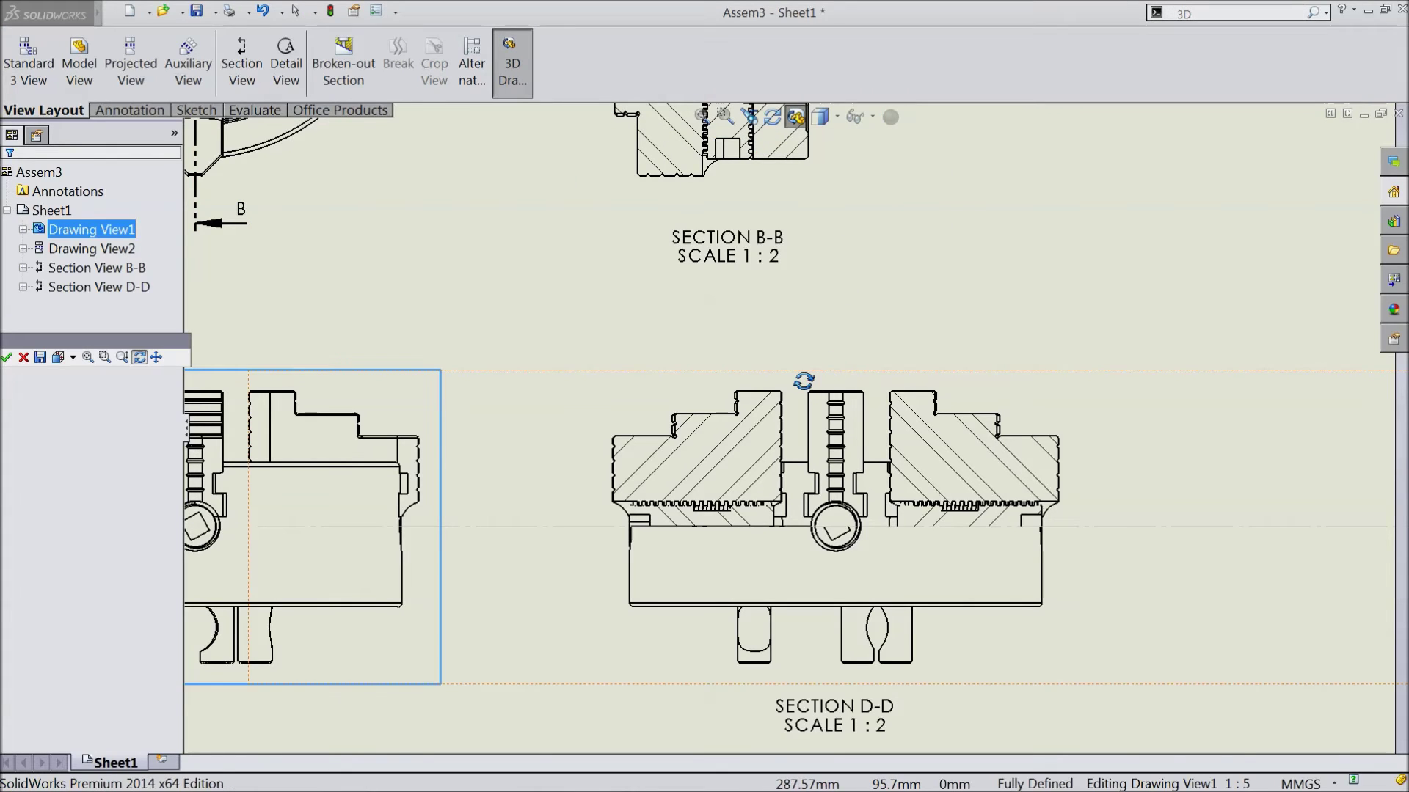
- Exit 3D manipulation of the front view and enable it on Section D-D
left_click(26, 360)
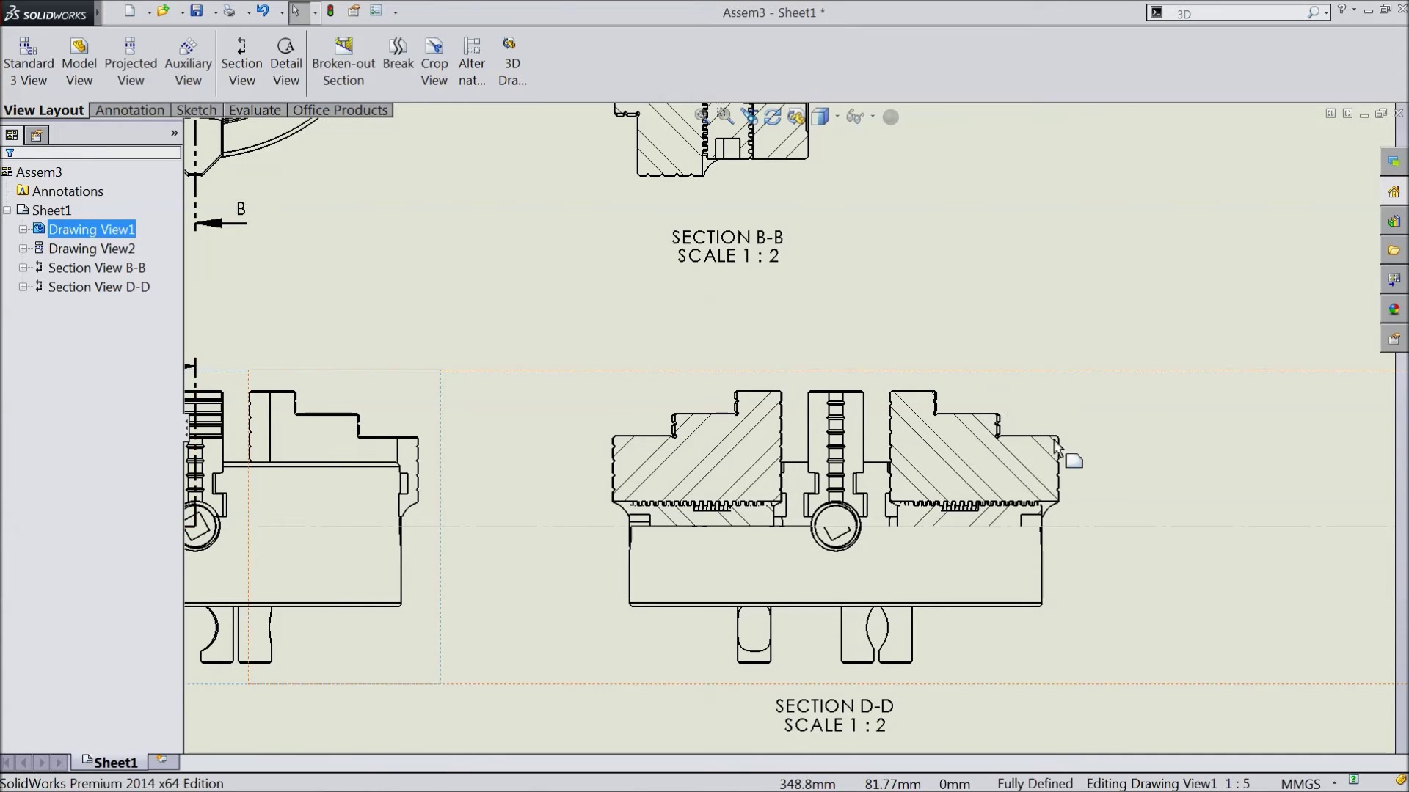
left_click(1031, 633)
scroll(1031, 628, "up", 2)
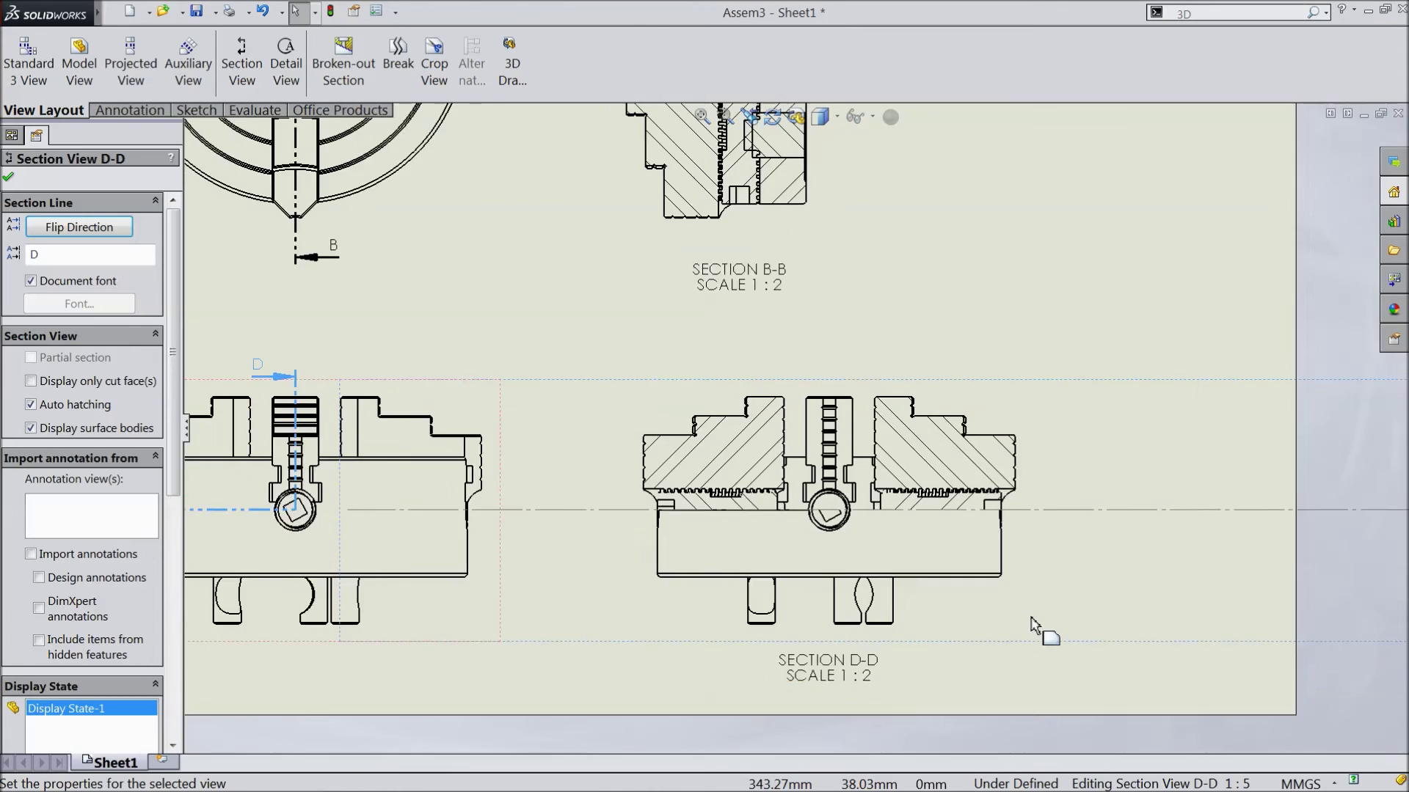
scroll(1035, 622, "up", 2)
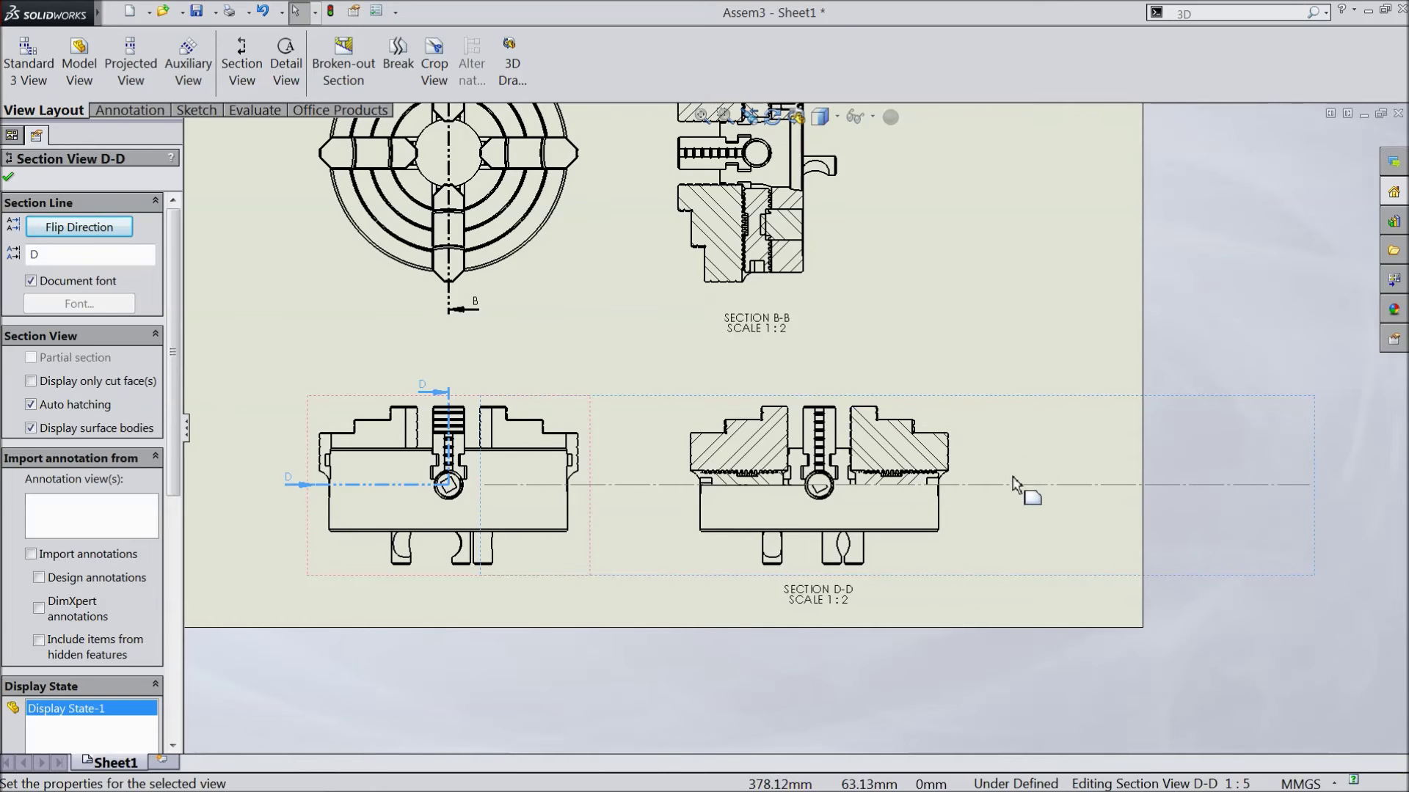
left_click(945, 547)
scroll(933, 518, "down", 2)
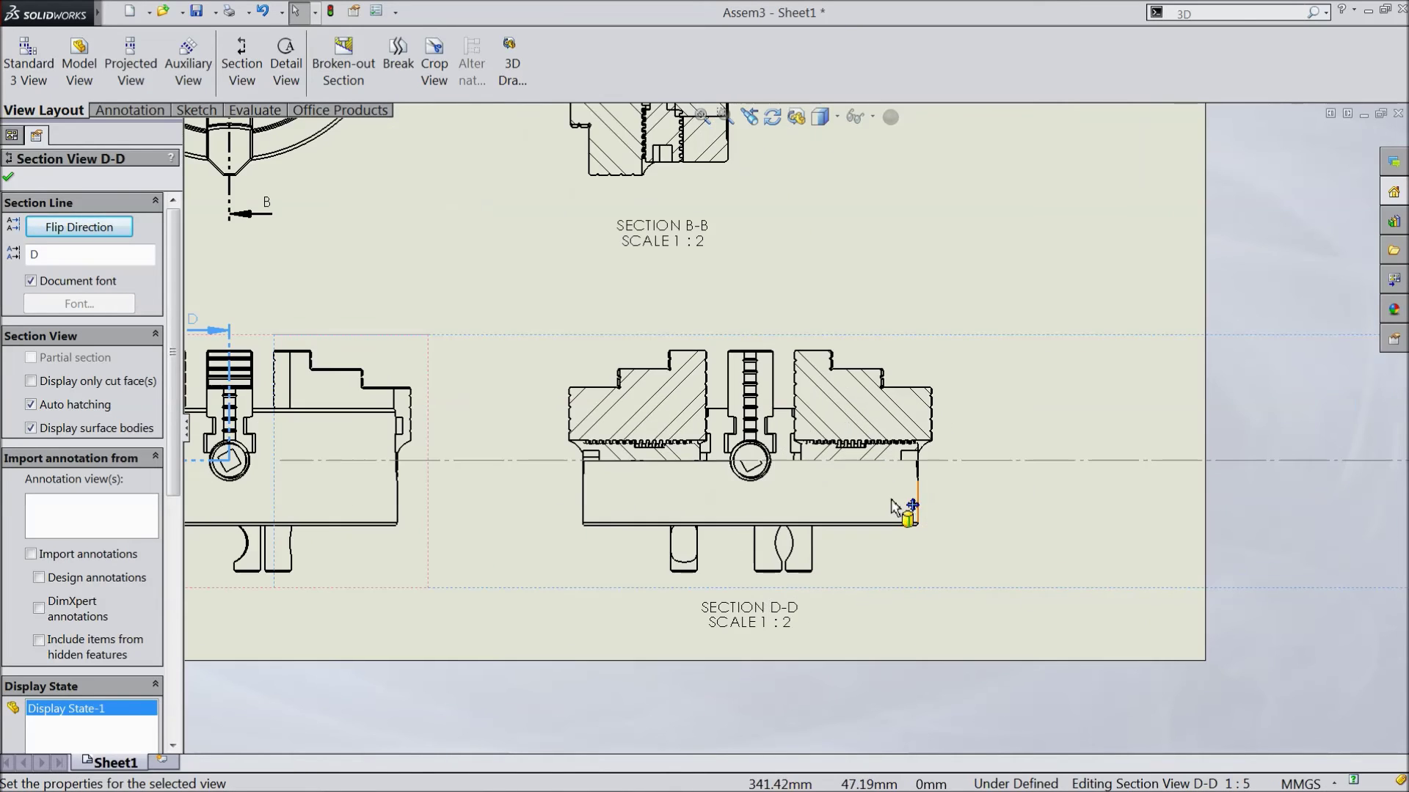
scroll(1021, 468, "down", 2)
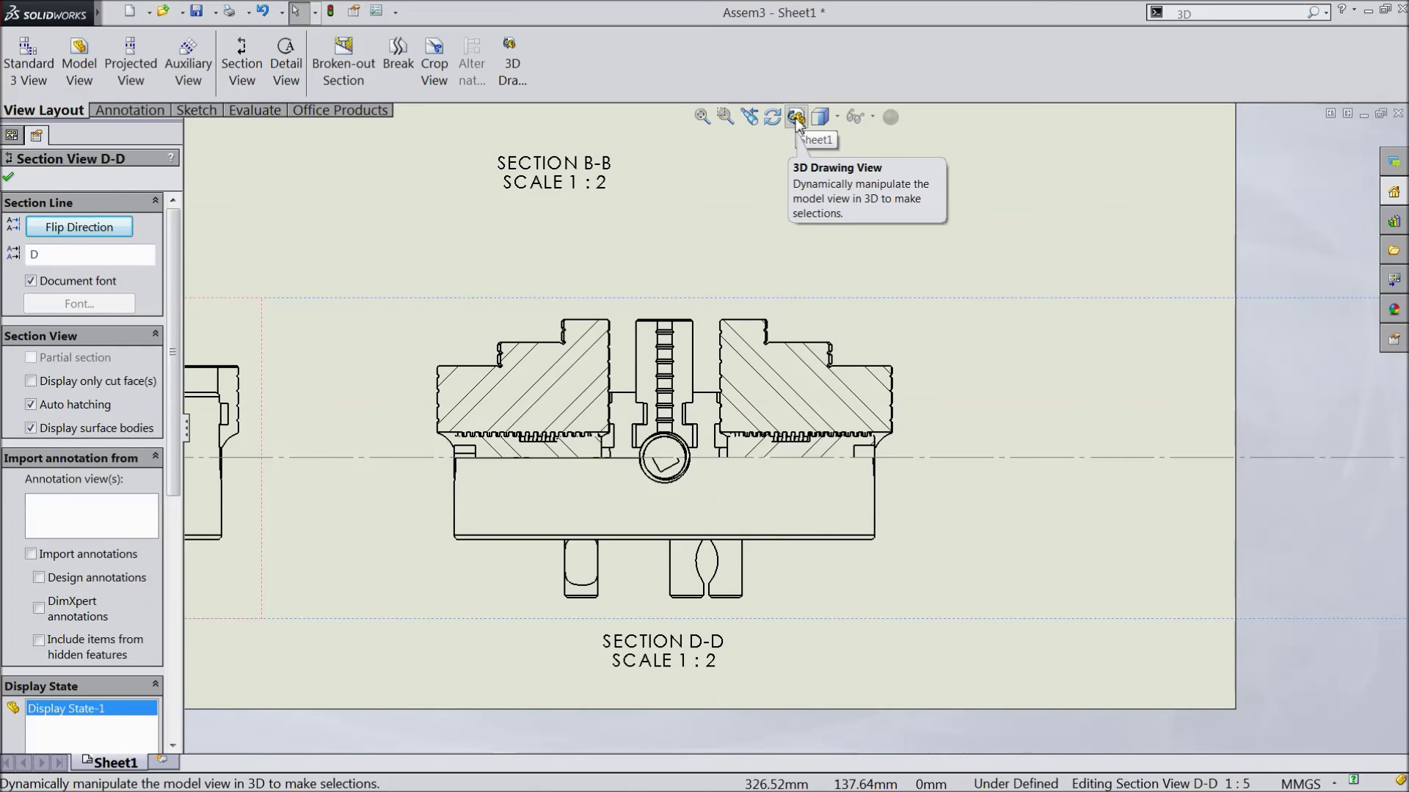
left_click(798, 119)
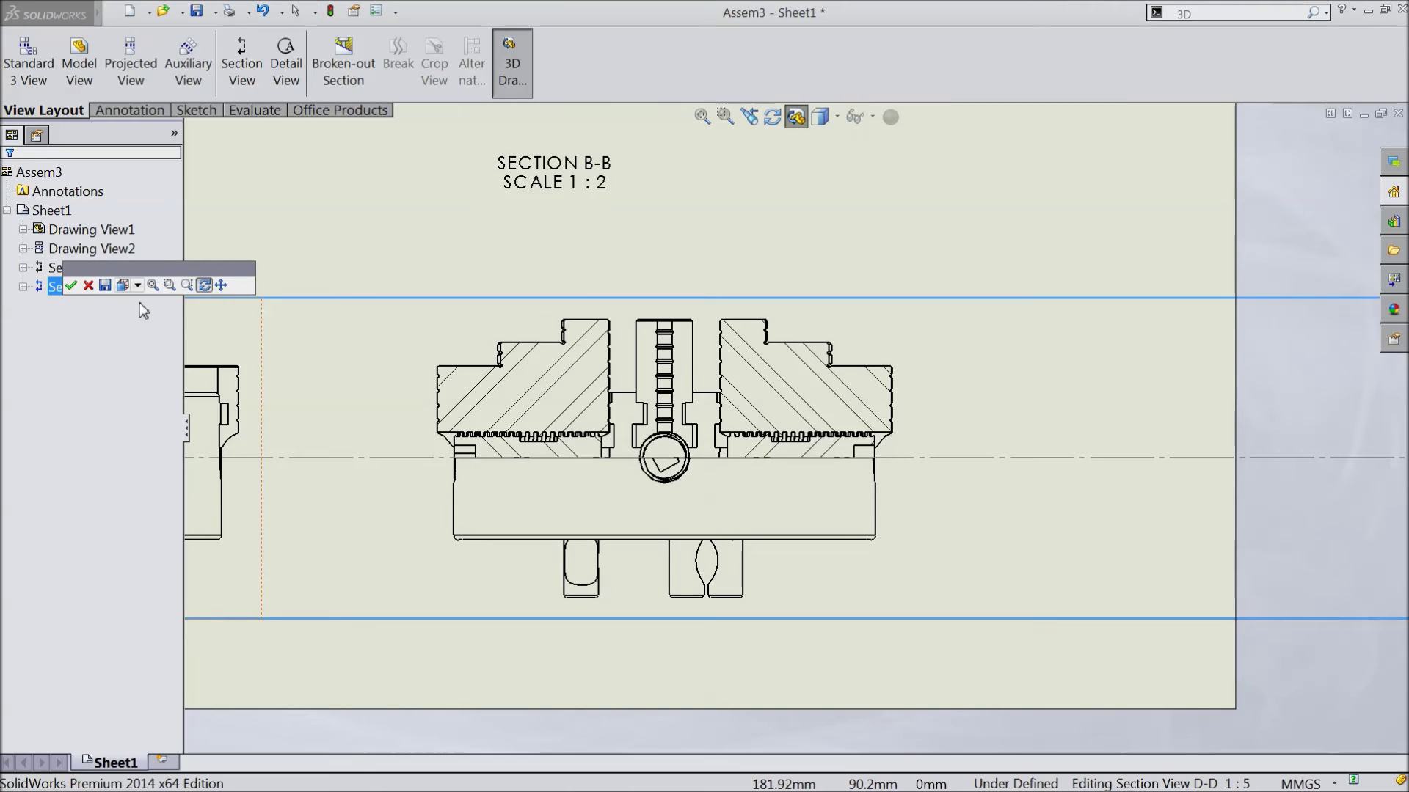
- Orbit Section D-D into an isometric pictorial angle and accept the rotation
mouse_move(452, 351)
left_mouse_down()
mouse_move(535, 404)
mouse_move(541, 465)
mouse_move(554, 468)
mouse_move(597, 466)
mouse_move(648, 403)
mouse_move(711, 390)
mouse_move(927, 424)
mouse_move(619, 457)
mouse_move(550, 494)
mouse_move(545, 504)
mouse_move(560, 488)
mouse_move(528, 527)
mouse_move(503, 507)
mouse_move(521, 550)
left_mouse_up()
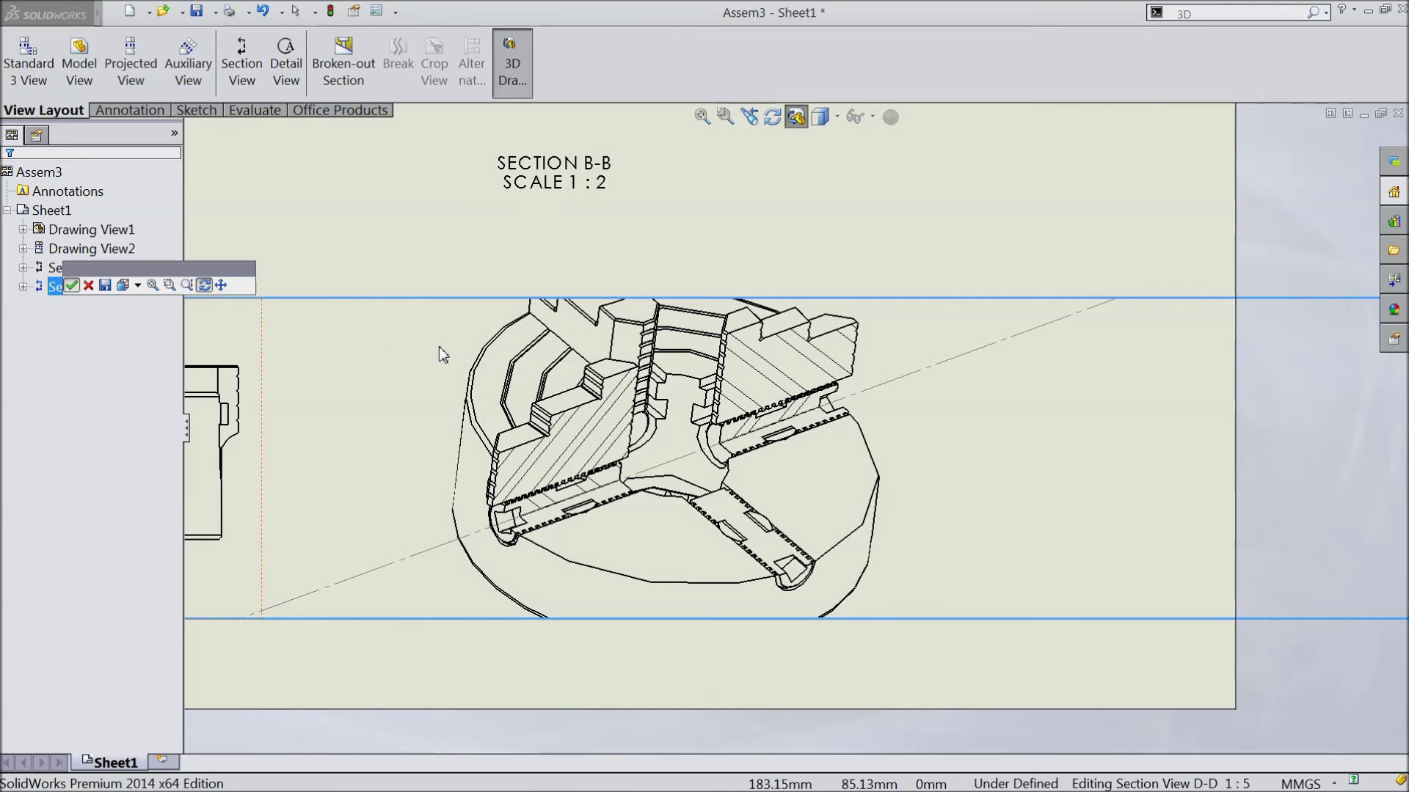
key("Return")
scroll(745, 437, "up", 2)
scroll(736, 438, "up", 1)
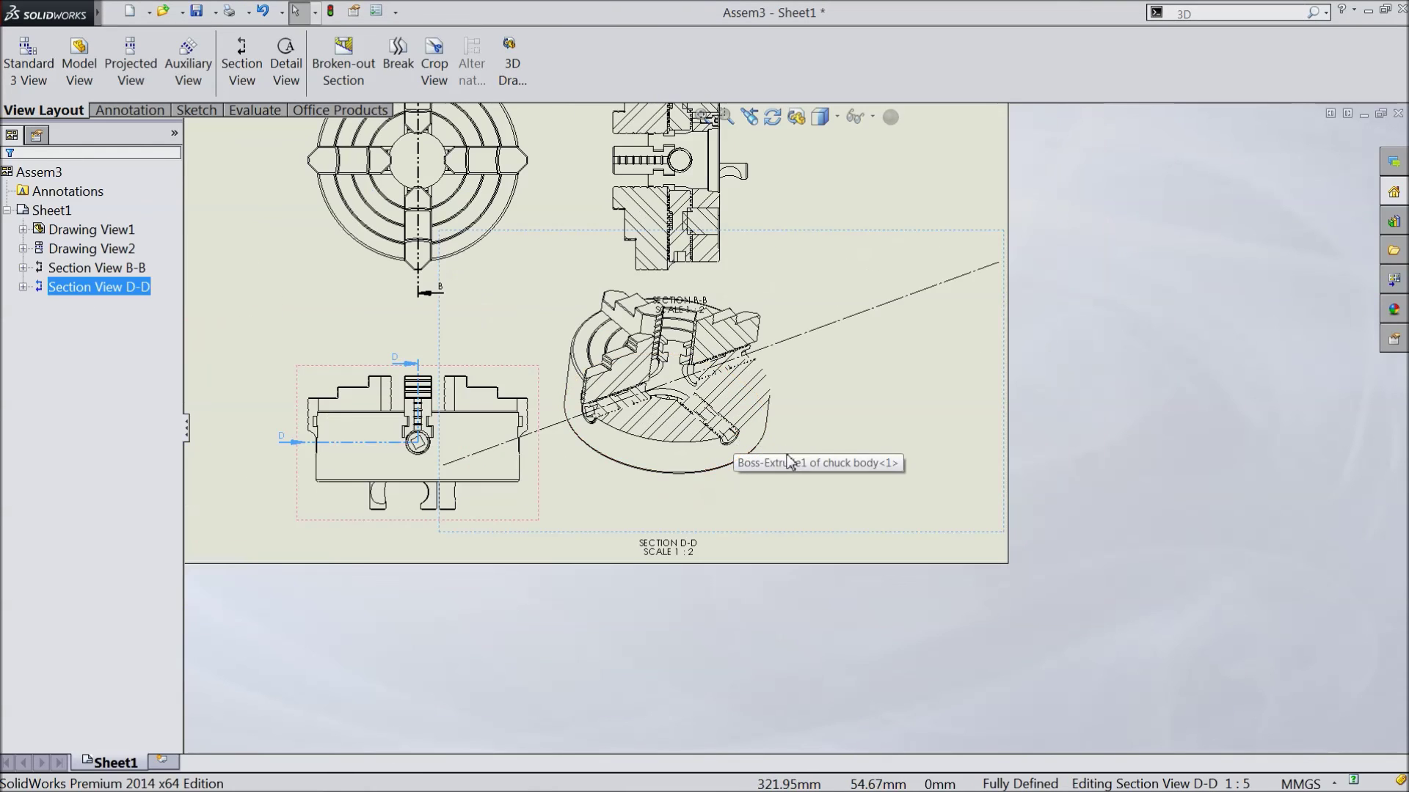
- Move the rotated Section D-D further right and close its properties
left_click_drag(1002, 536, 1079, 575)
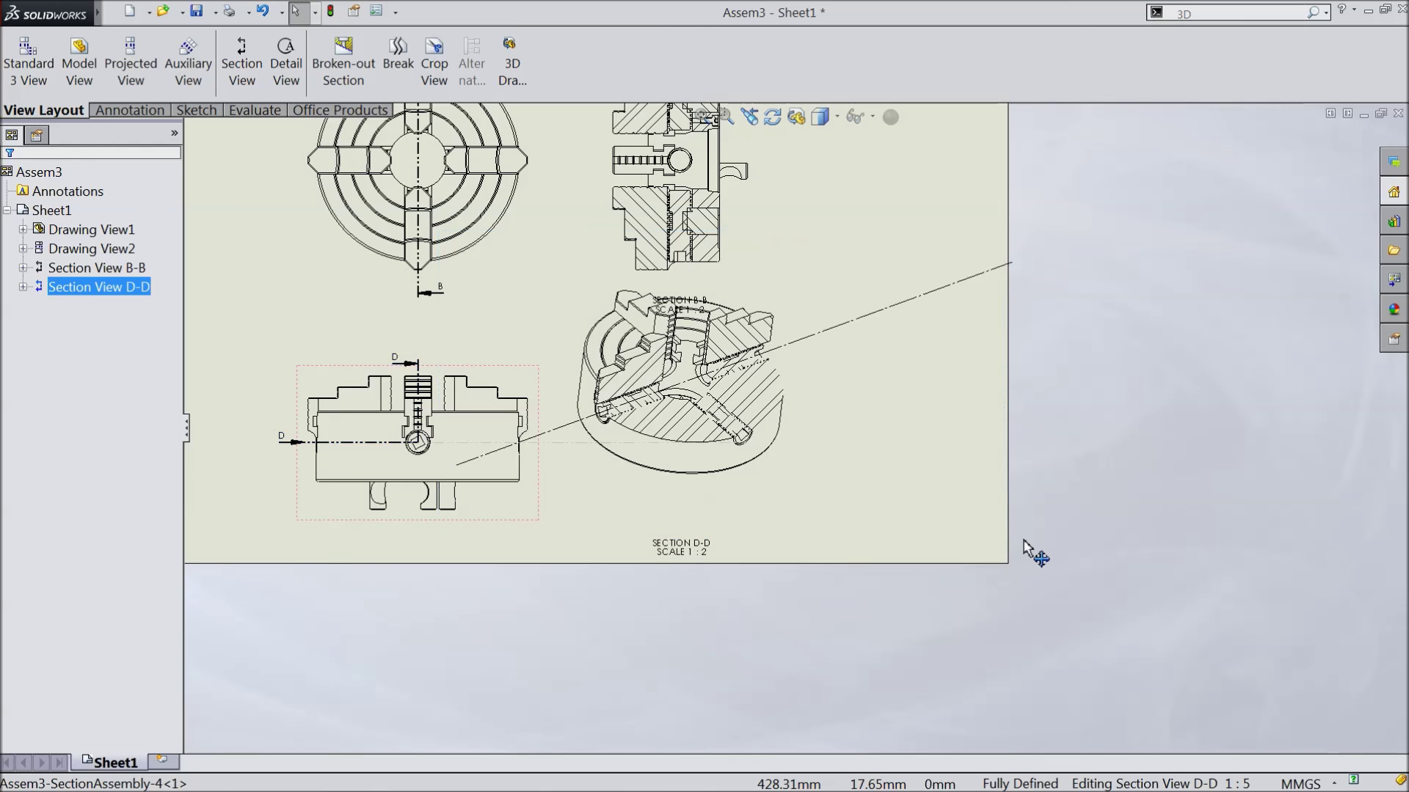
scroll(676, 306, "down", 1)
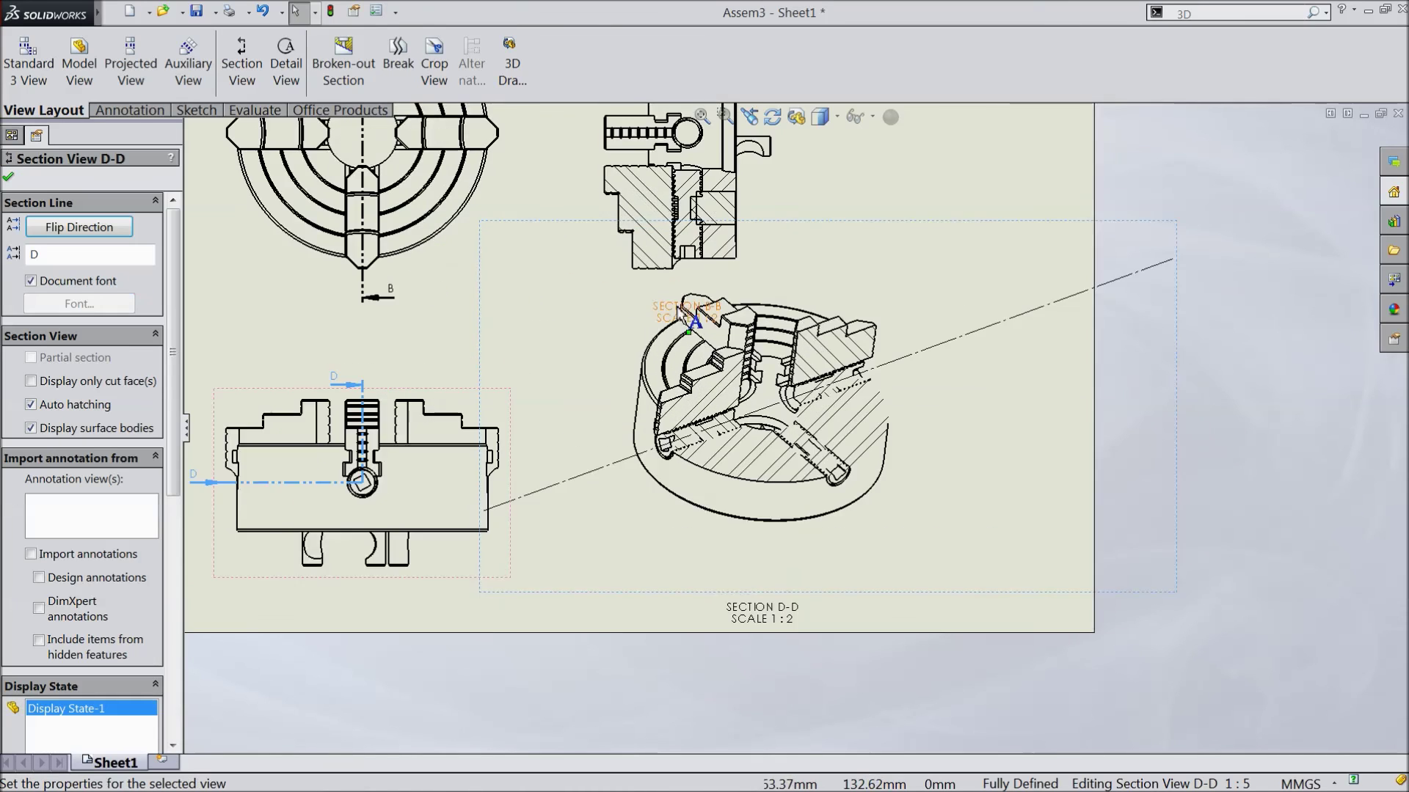
scroll(749, 385, "down", 1)
scroll(859, 451, "down", 2)
scroll(880, 468, "down", 1)
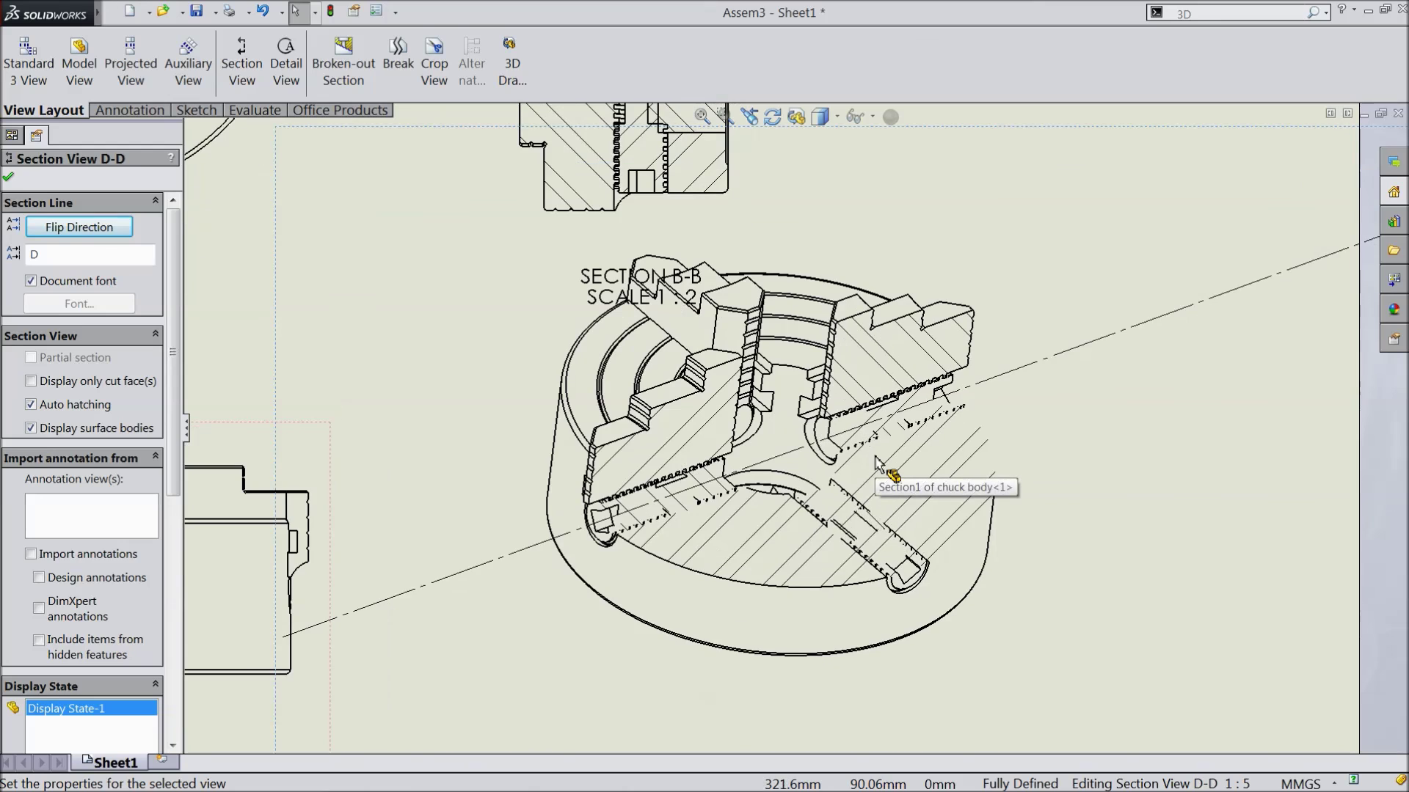
left_click(8, 180)
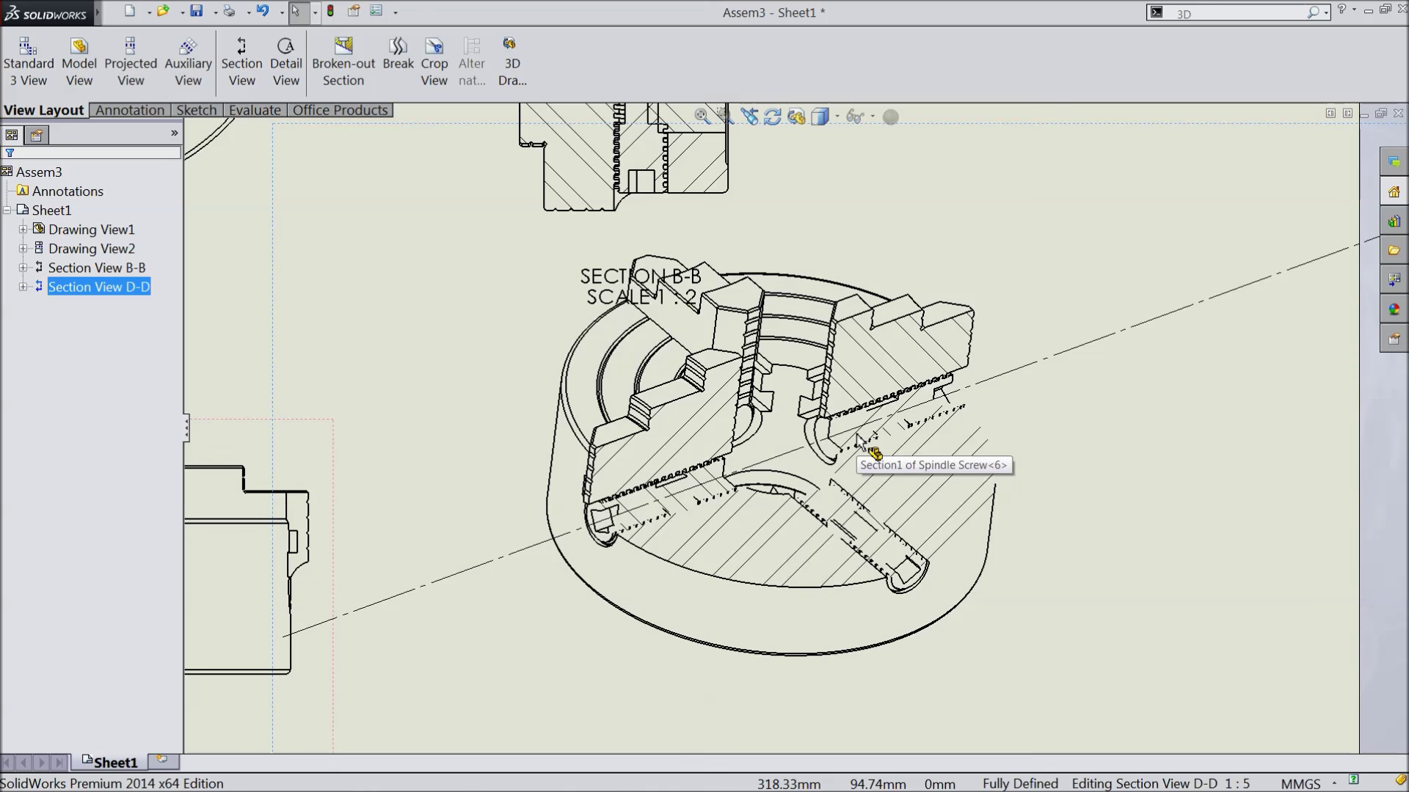
scroll(850, 471, "up", 2)
scroll(771, 419, "up", 1)
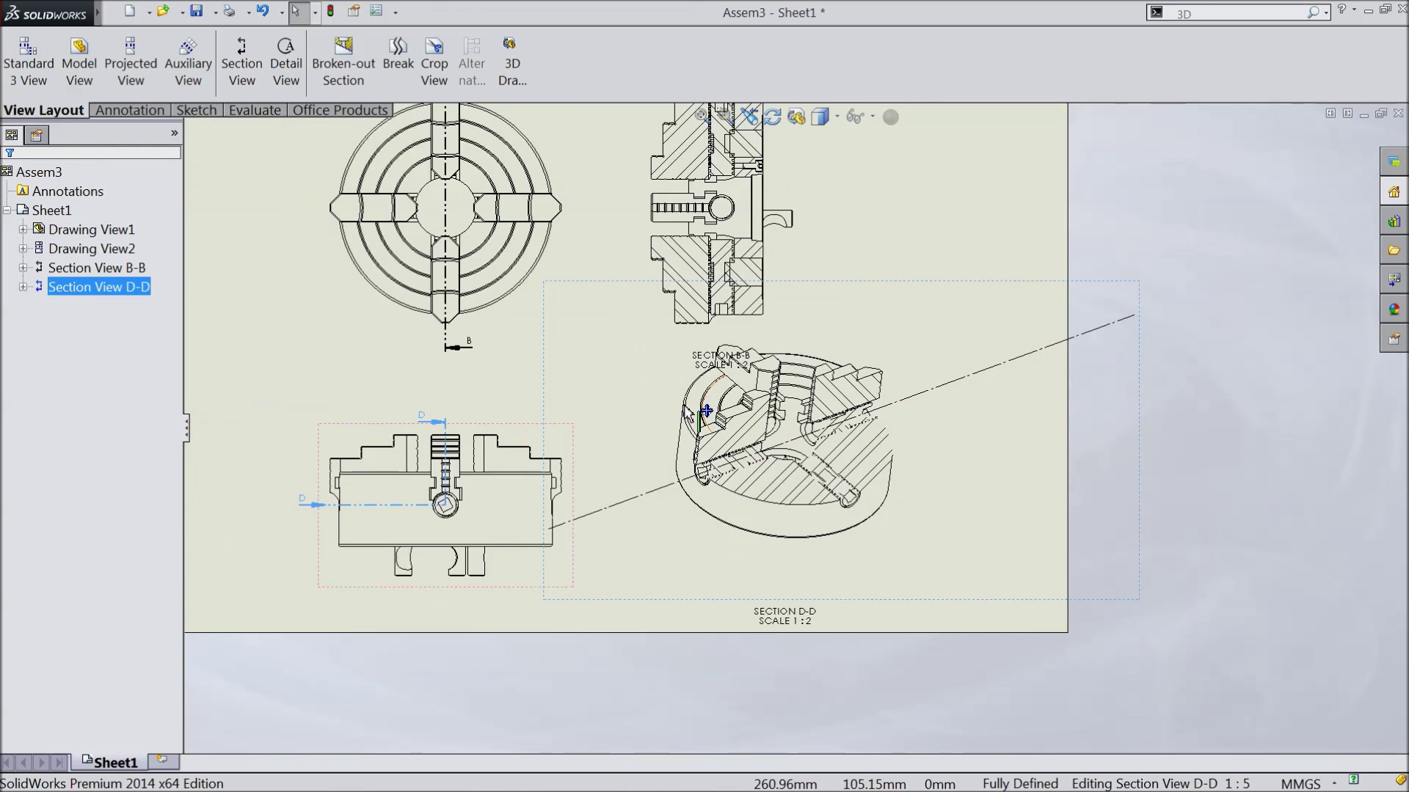
scroll(661, 320, "up", 1)
scroll(615, 251, "down", 1)
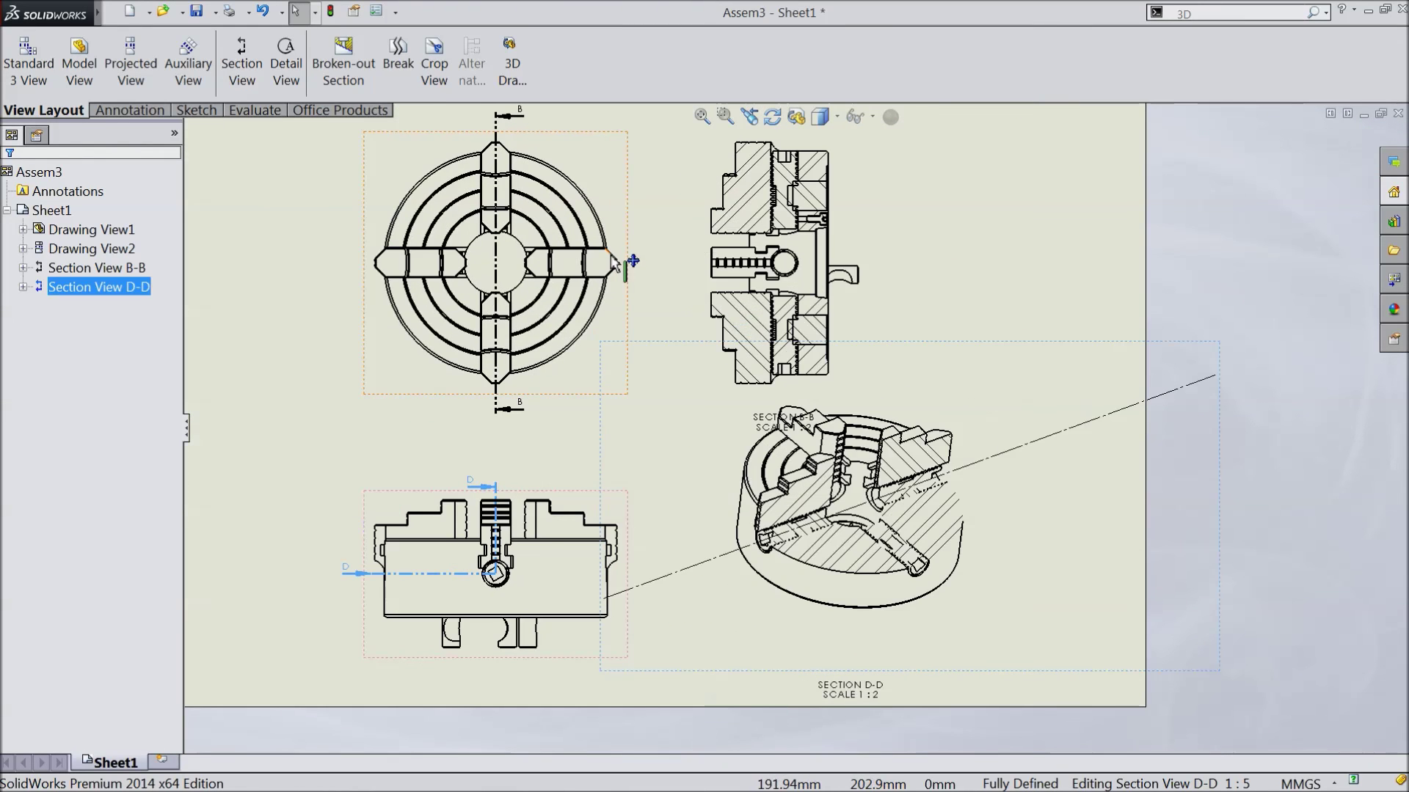